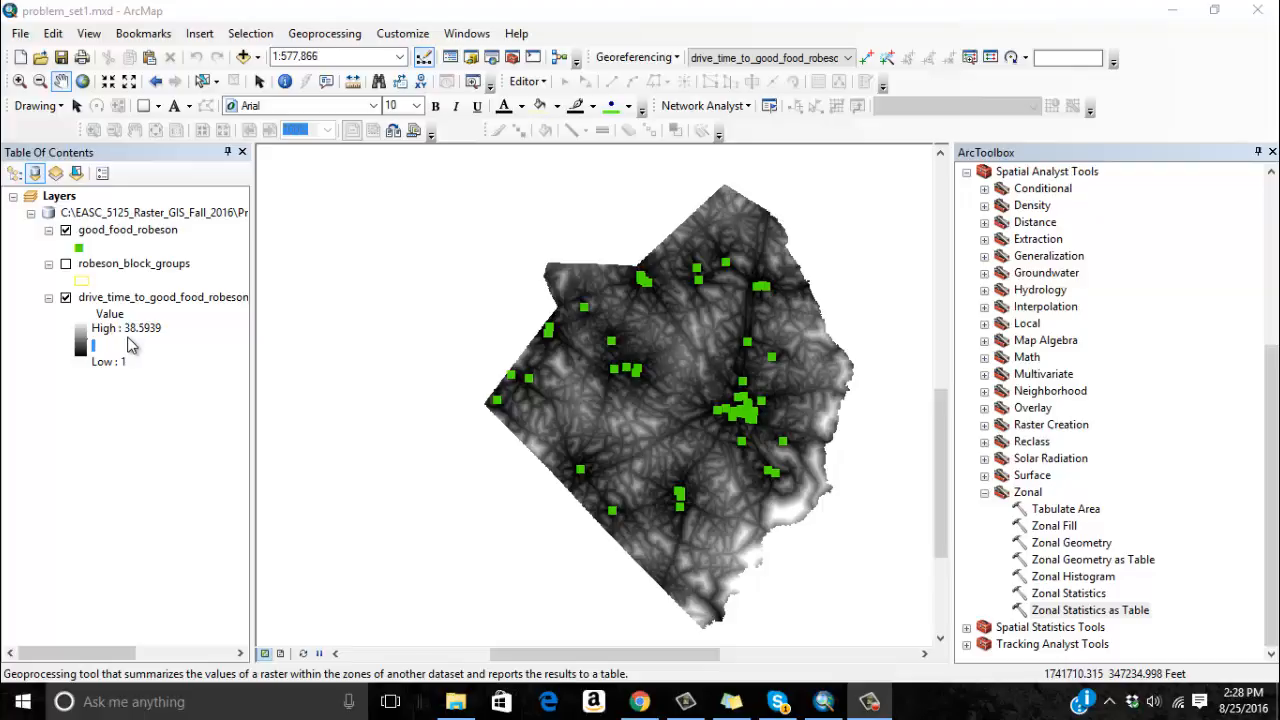
Identify the pixel values of several neighbouring cells of the drive-time raster near the county's southwestern edge.
click(19, 81)
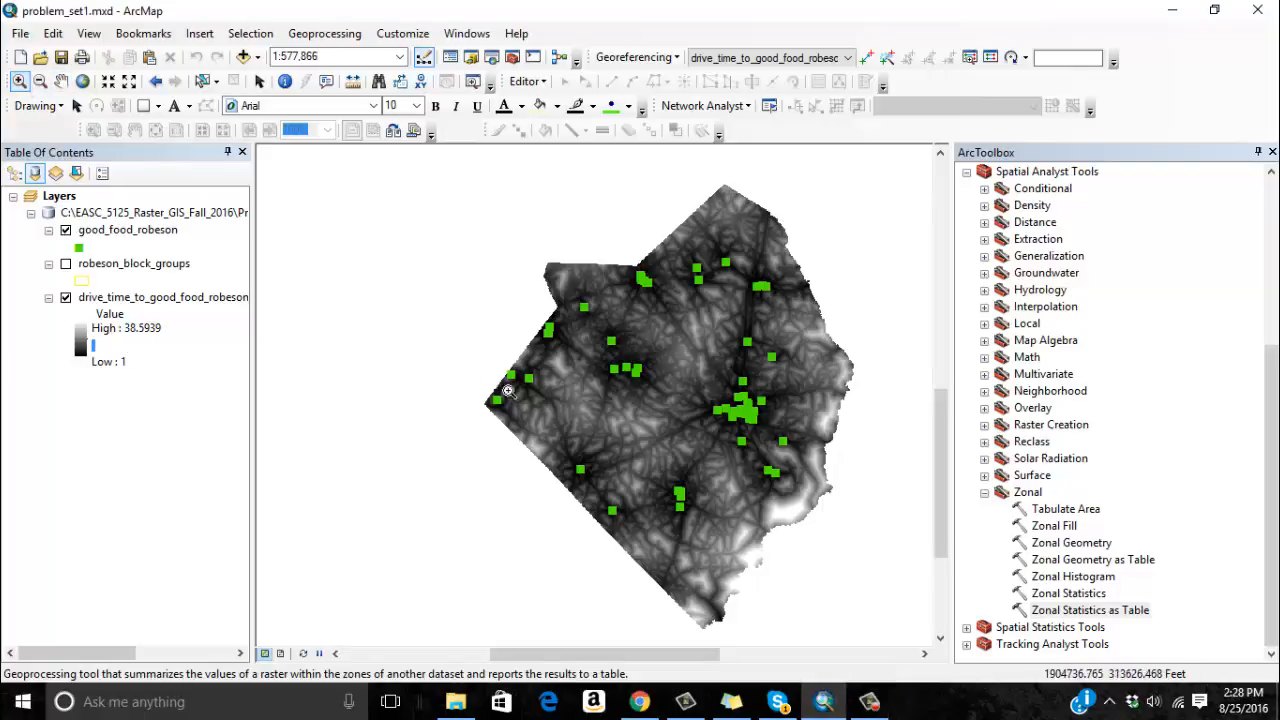
drag(508, 392, 480, 418)
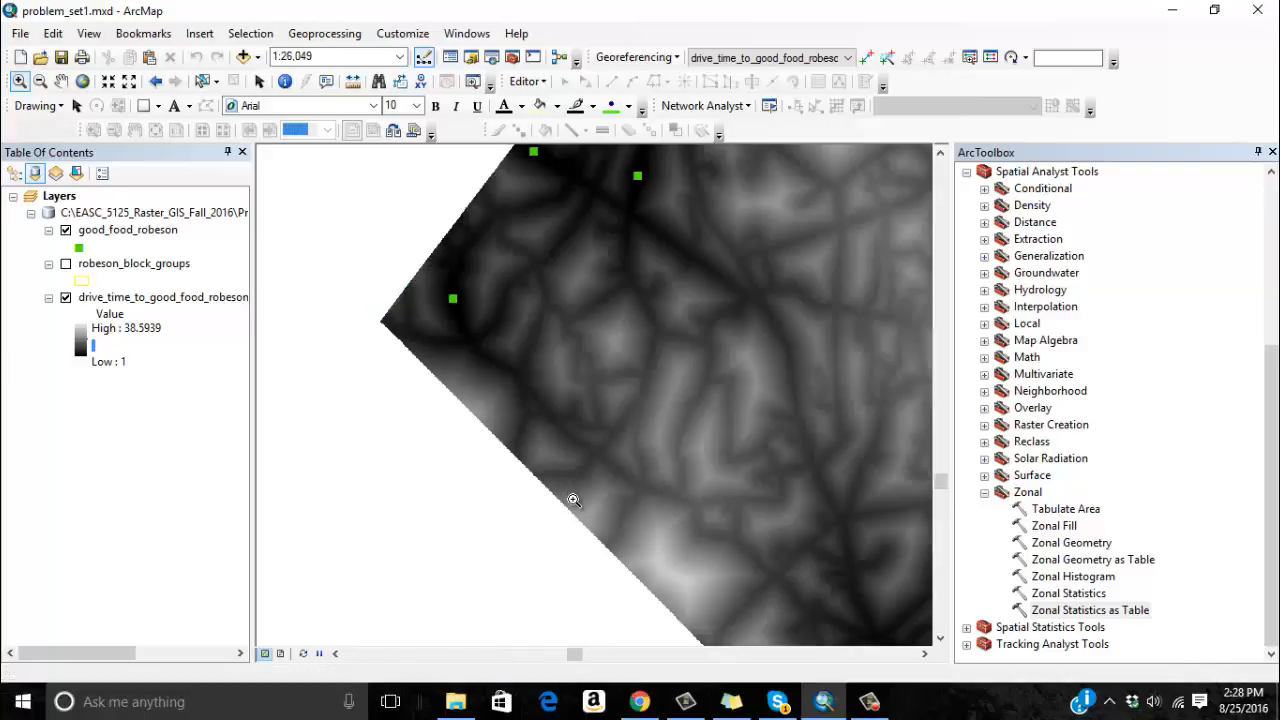
drag(468, 288, 593, 385)
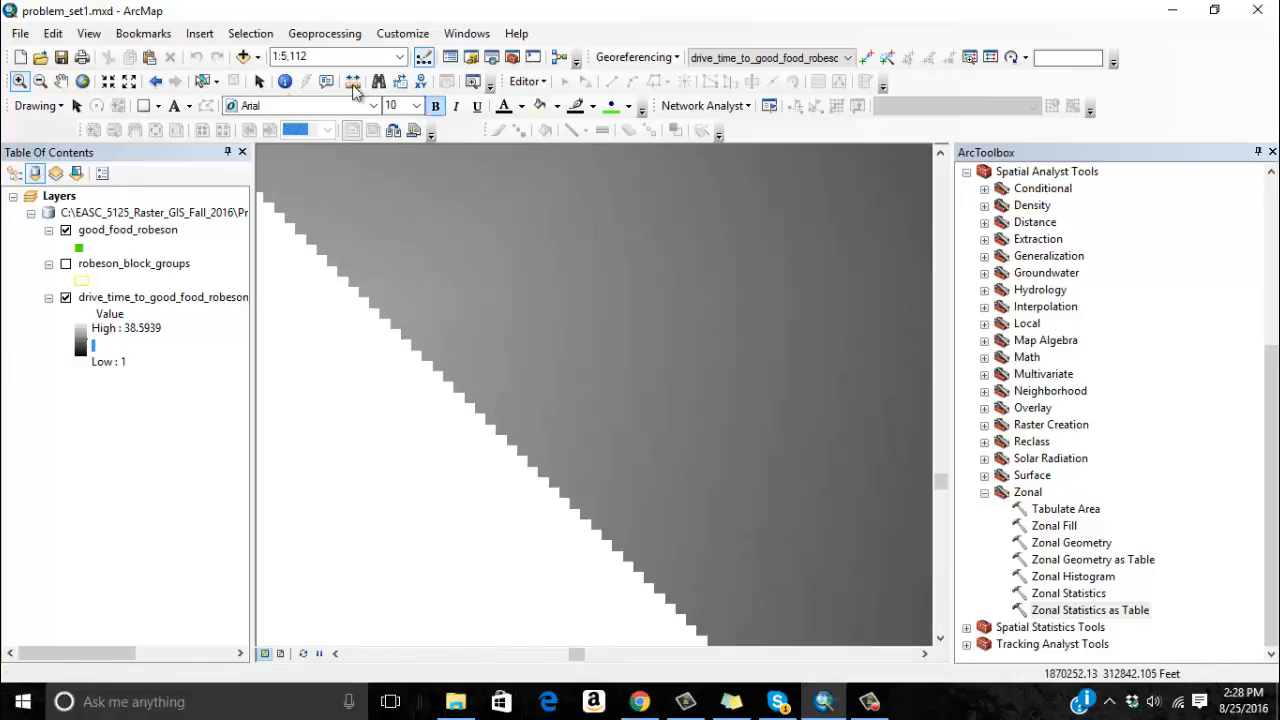
click(284, 81)
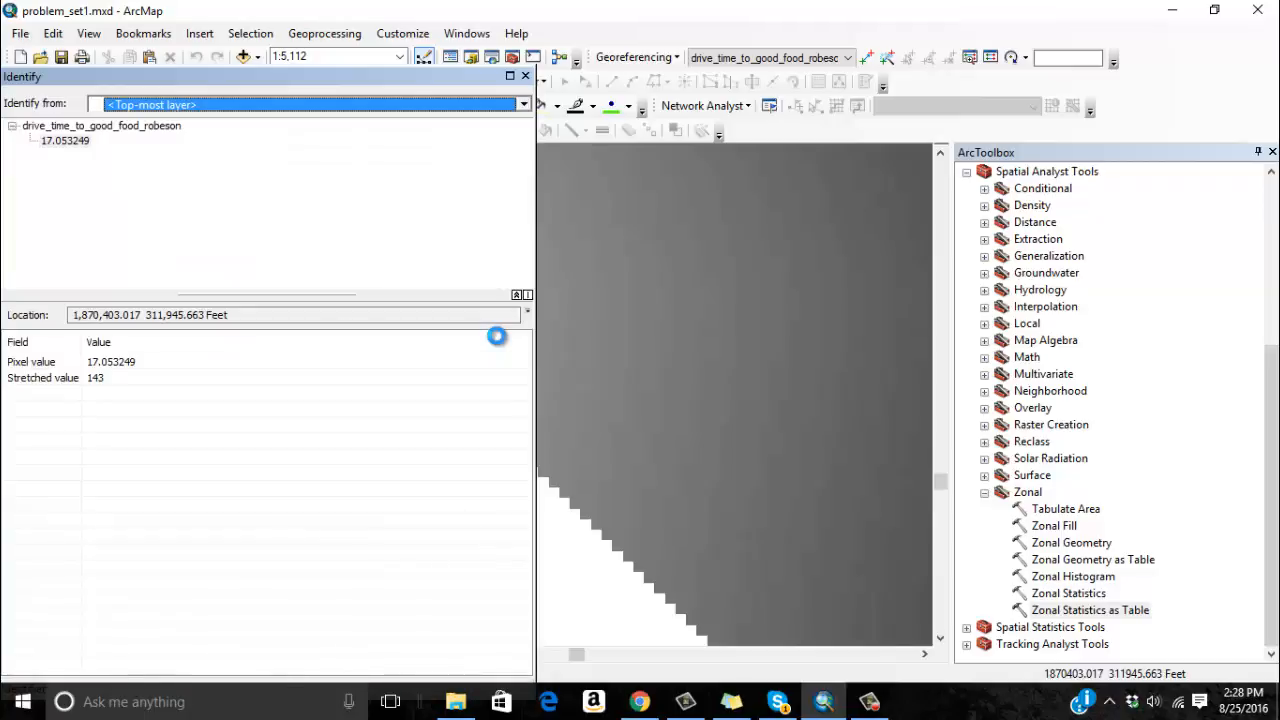
drag(408, 88, 973, 139)
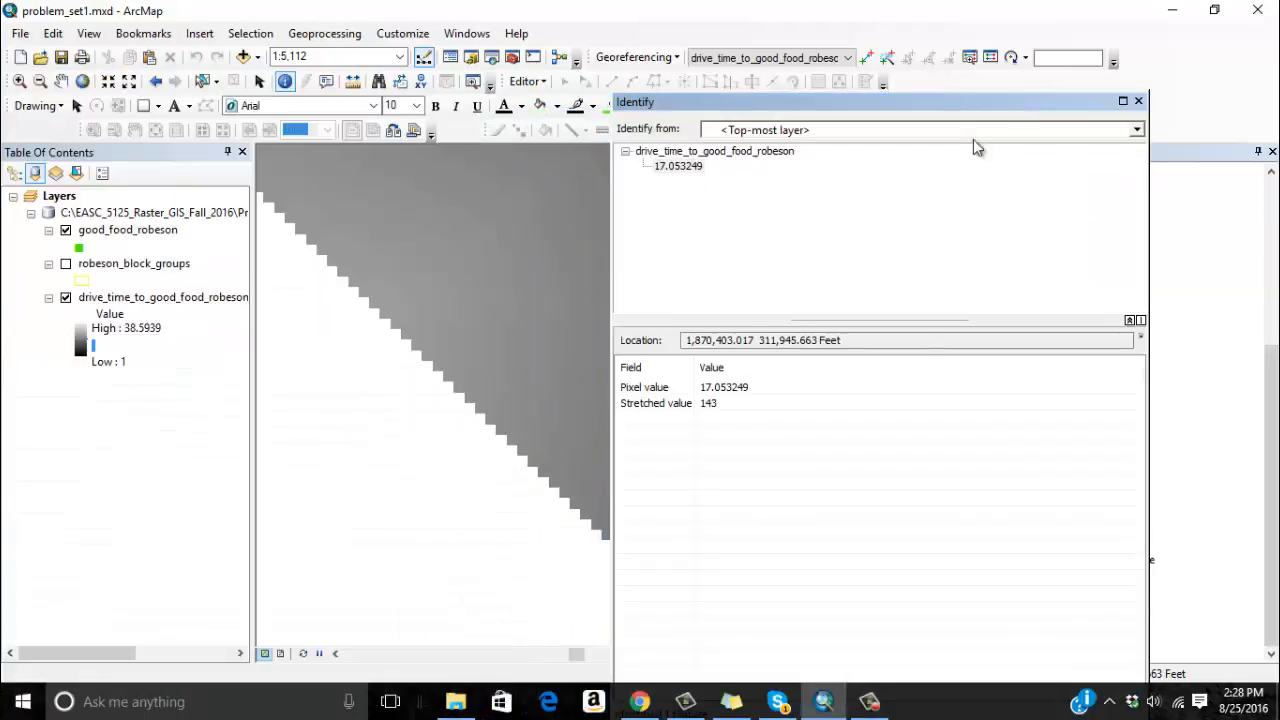
click(497, 304)
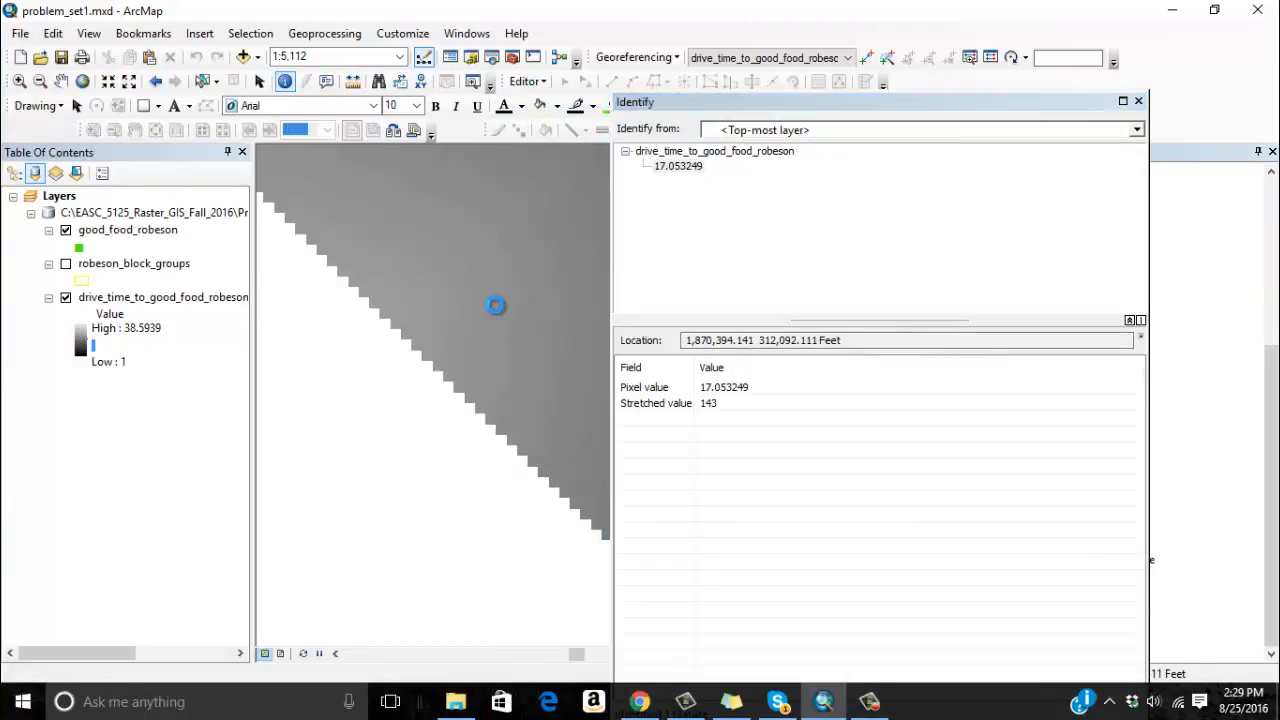
click(496, 284)
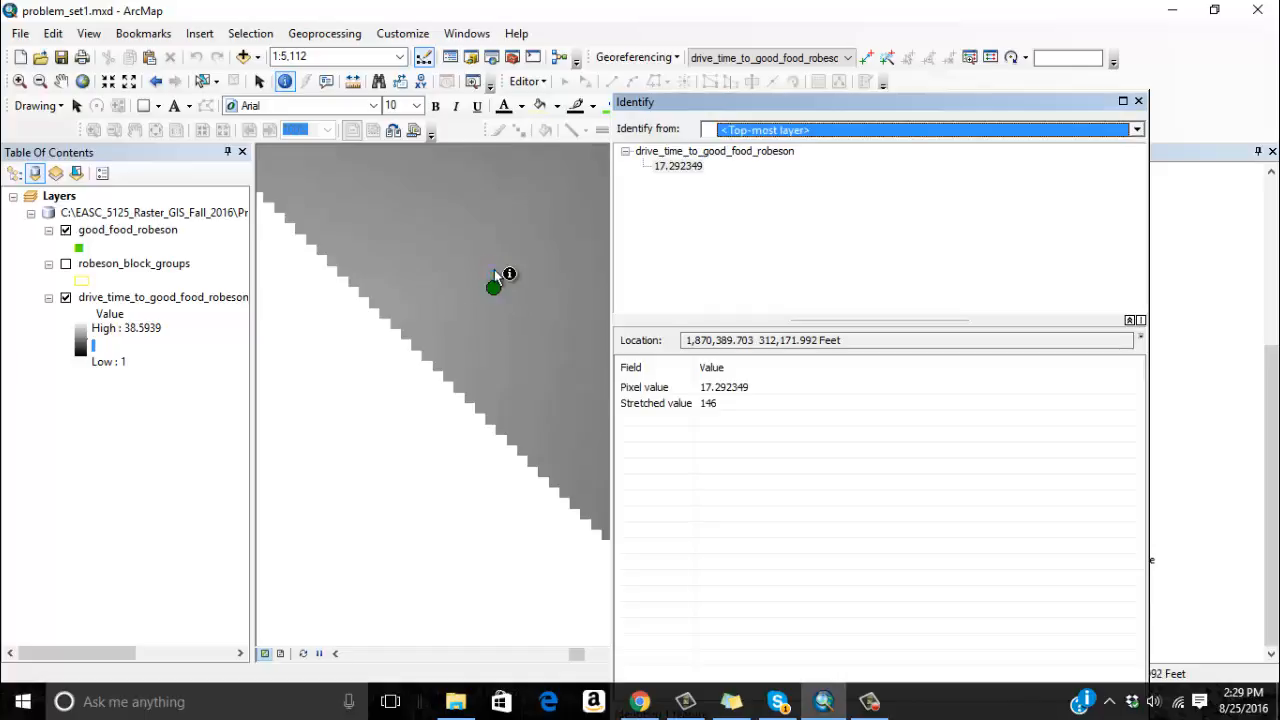
click(495, 253)
click(499, 250)
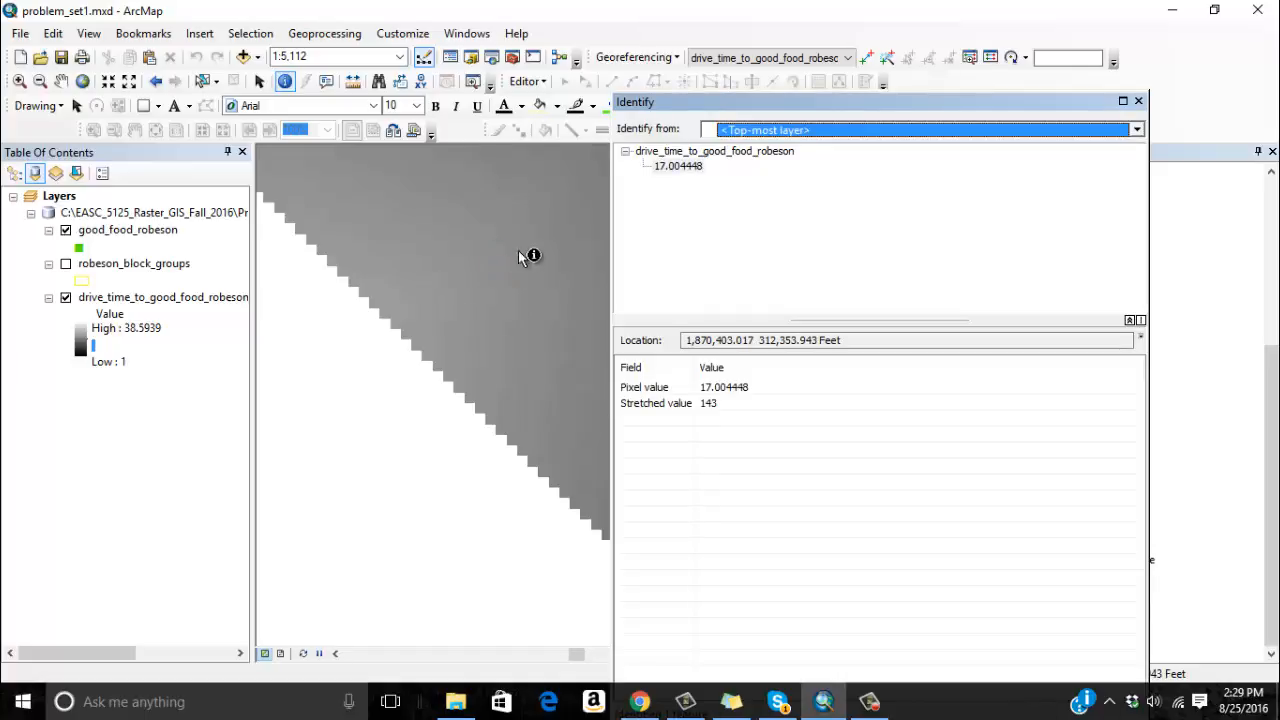
click(1140, 101)
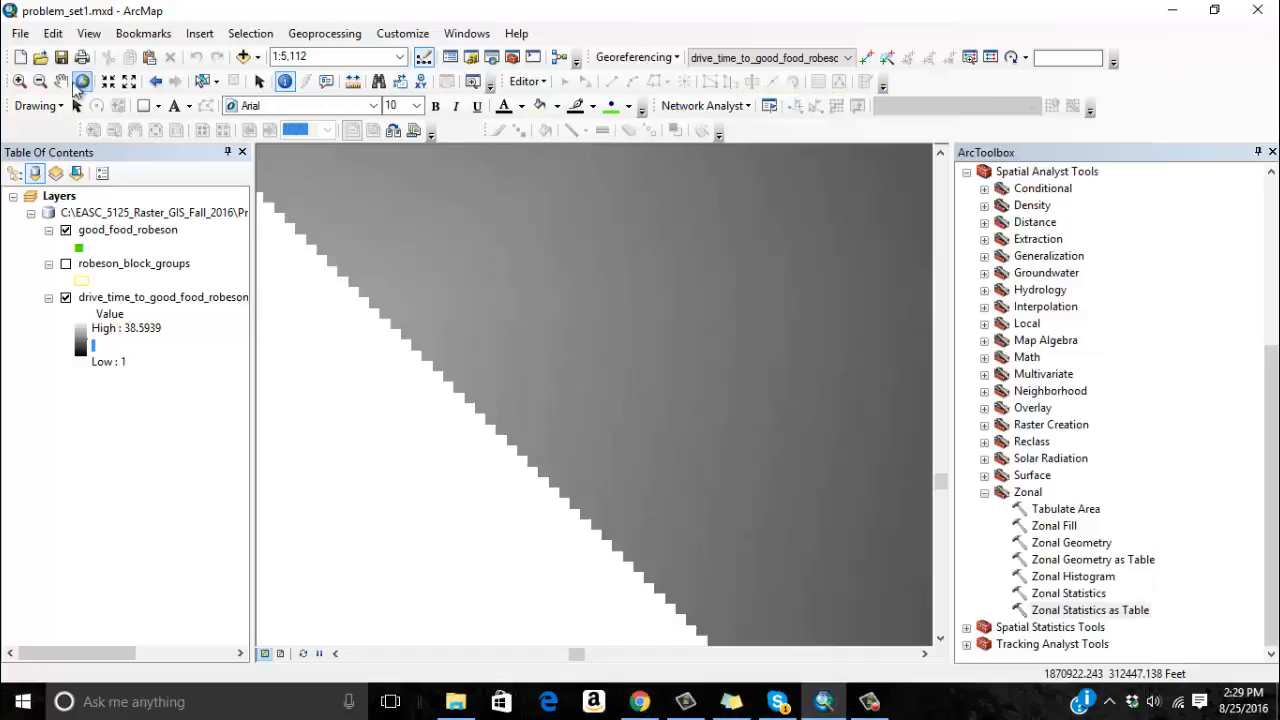
Show the robeson_block_groups layer over the drive-time raster, with most of the county in view.
click(40, 81)
click(477, 288)
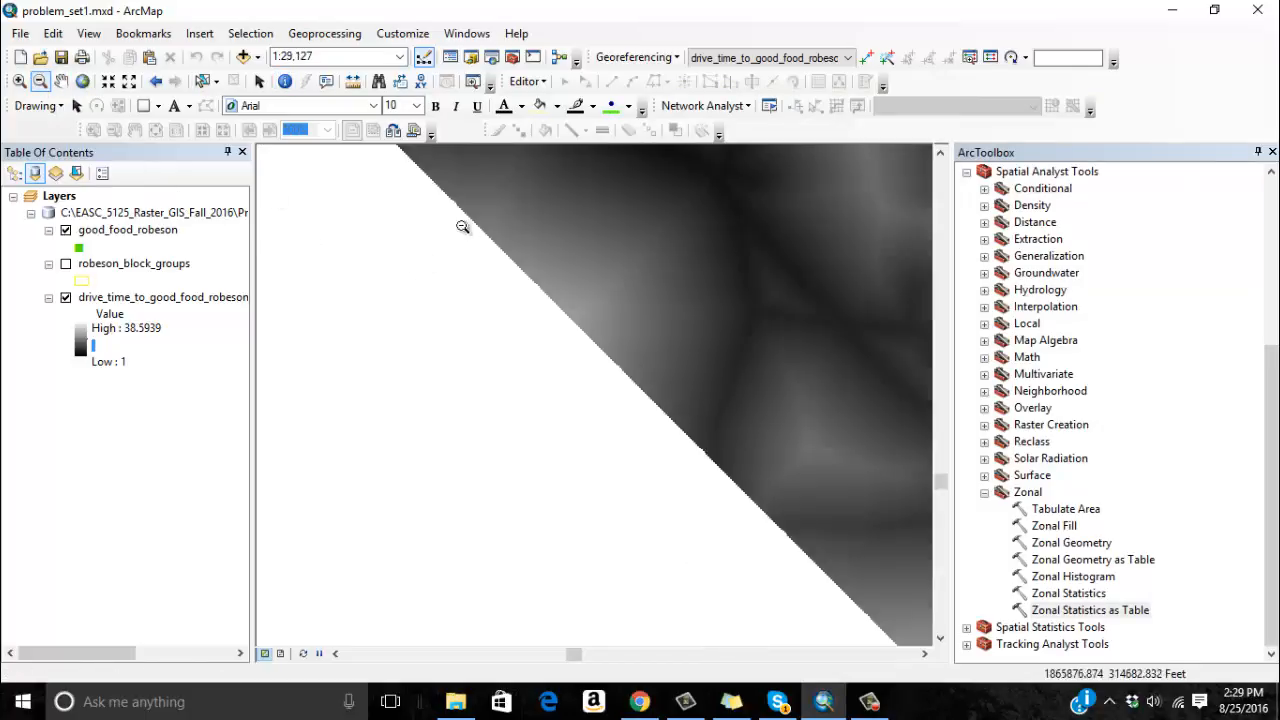
click(740, 426)
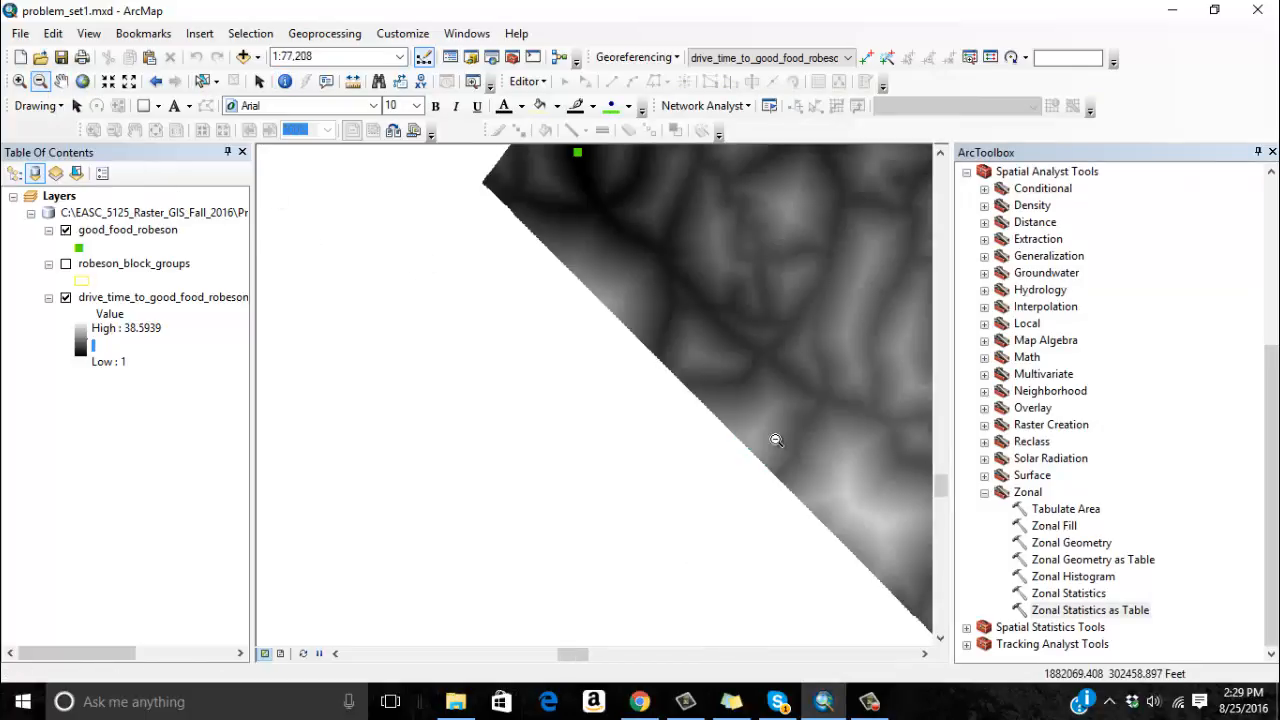
click(691, 300)
click(61, 81)
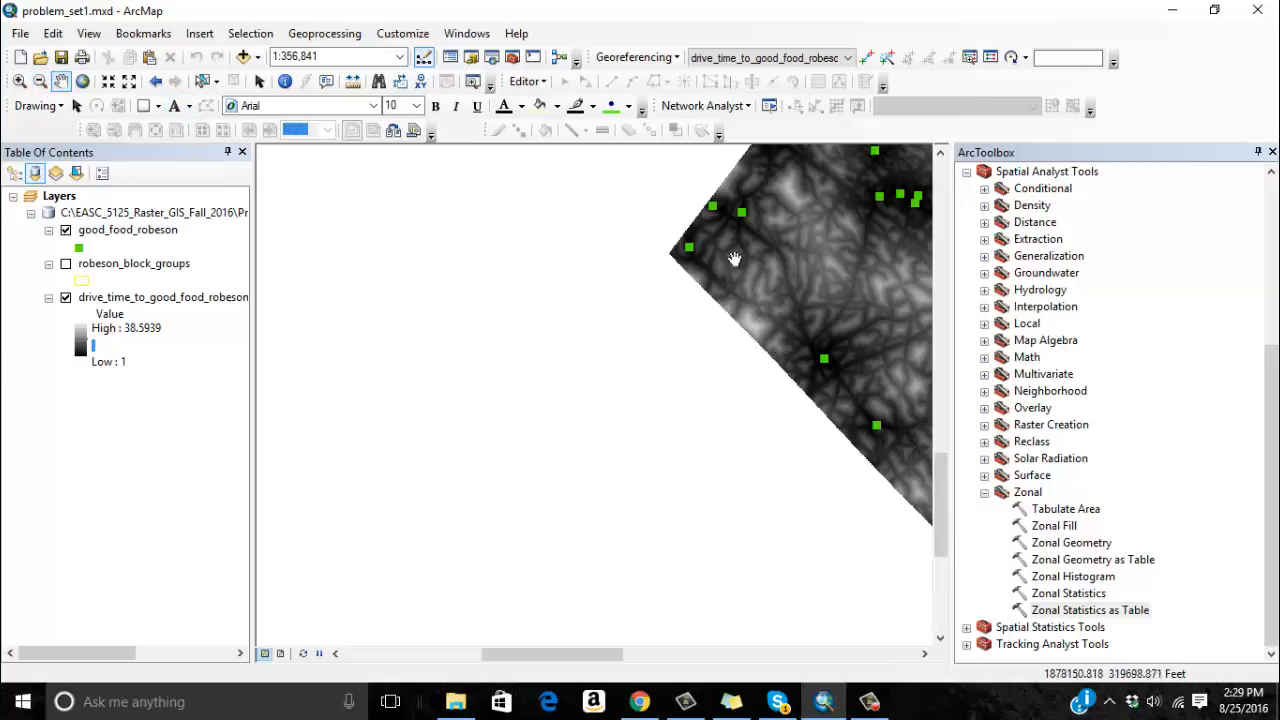
drag(731, 251, 362, 371)
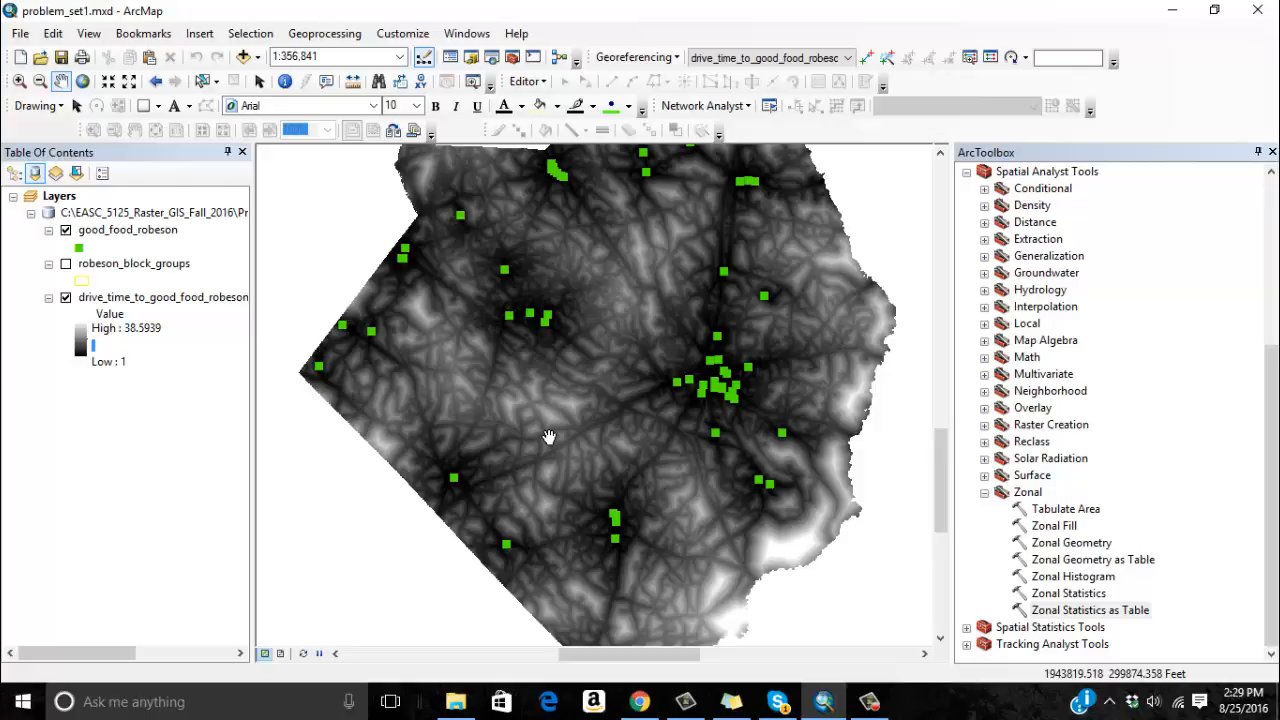
click(66, 264)
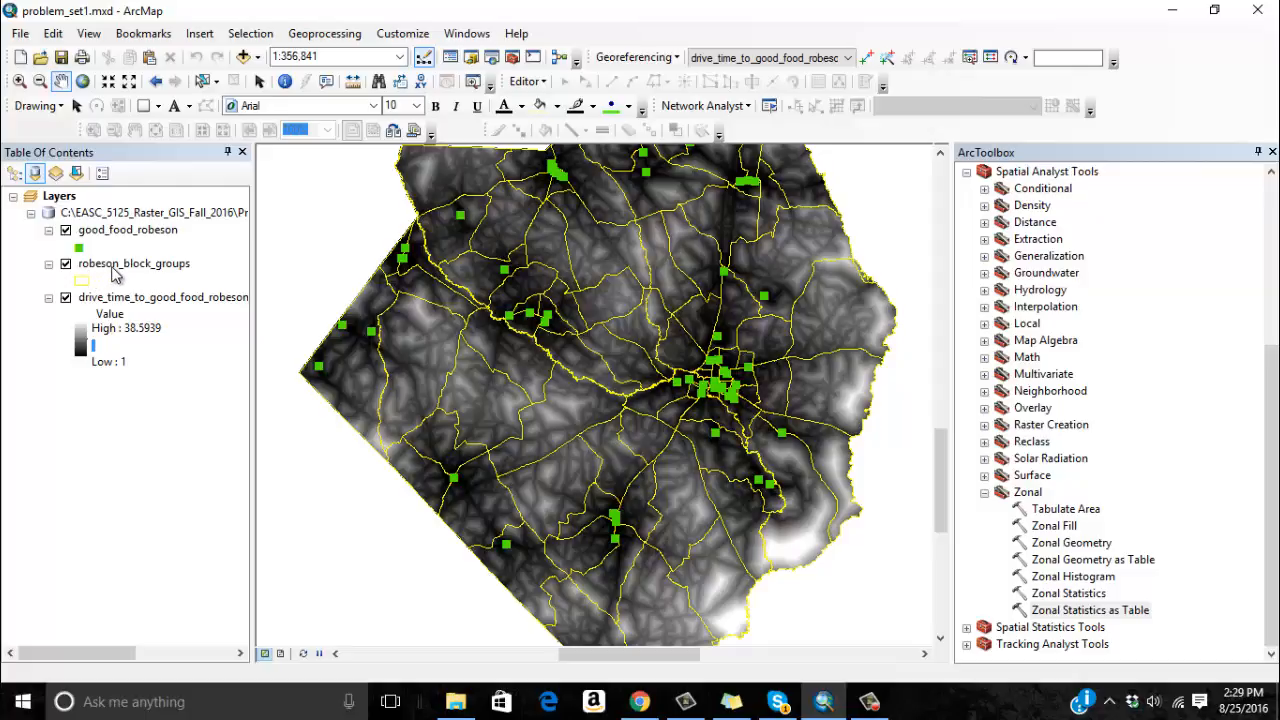
Review the demographic and economic fields in the robeson_block_groups attribute table, through to its last columns, and close it.
right_click(110, 262)
click(147, 310)
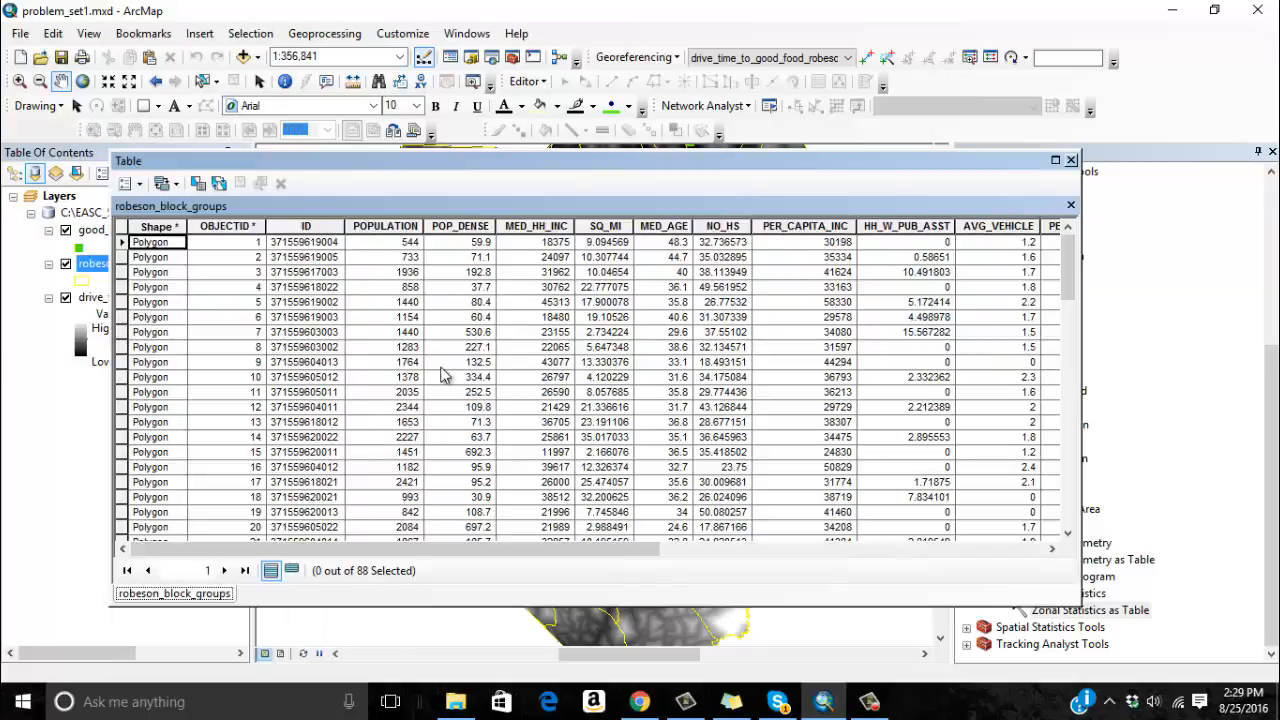
drag(486, 553, 631, 553)
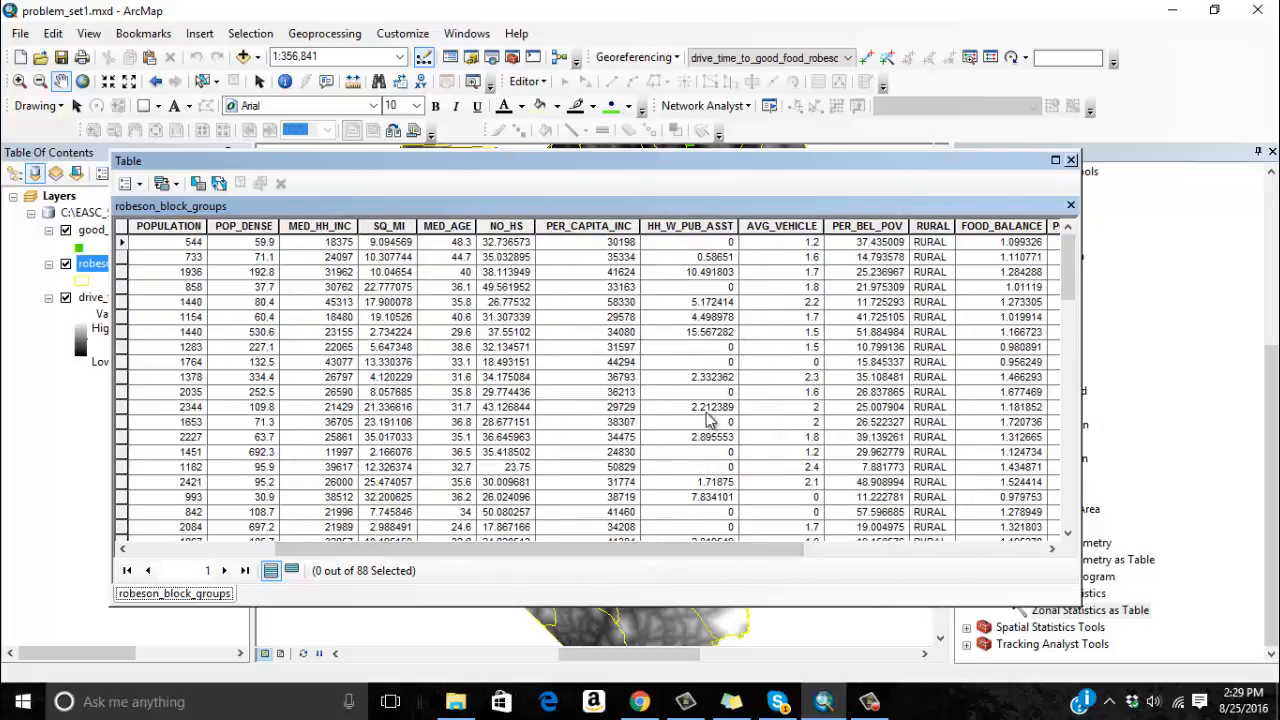
drag(689, 552, 747, 552)
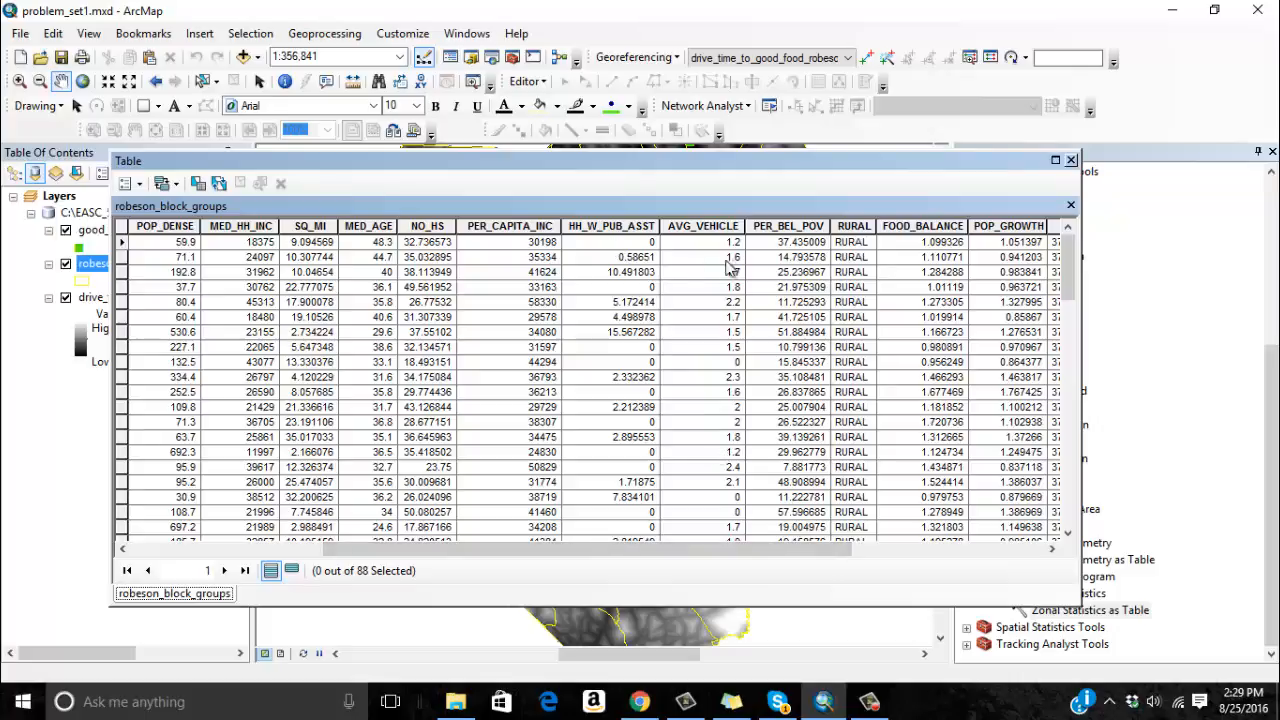
drag(815, 561, 938, 563)
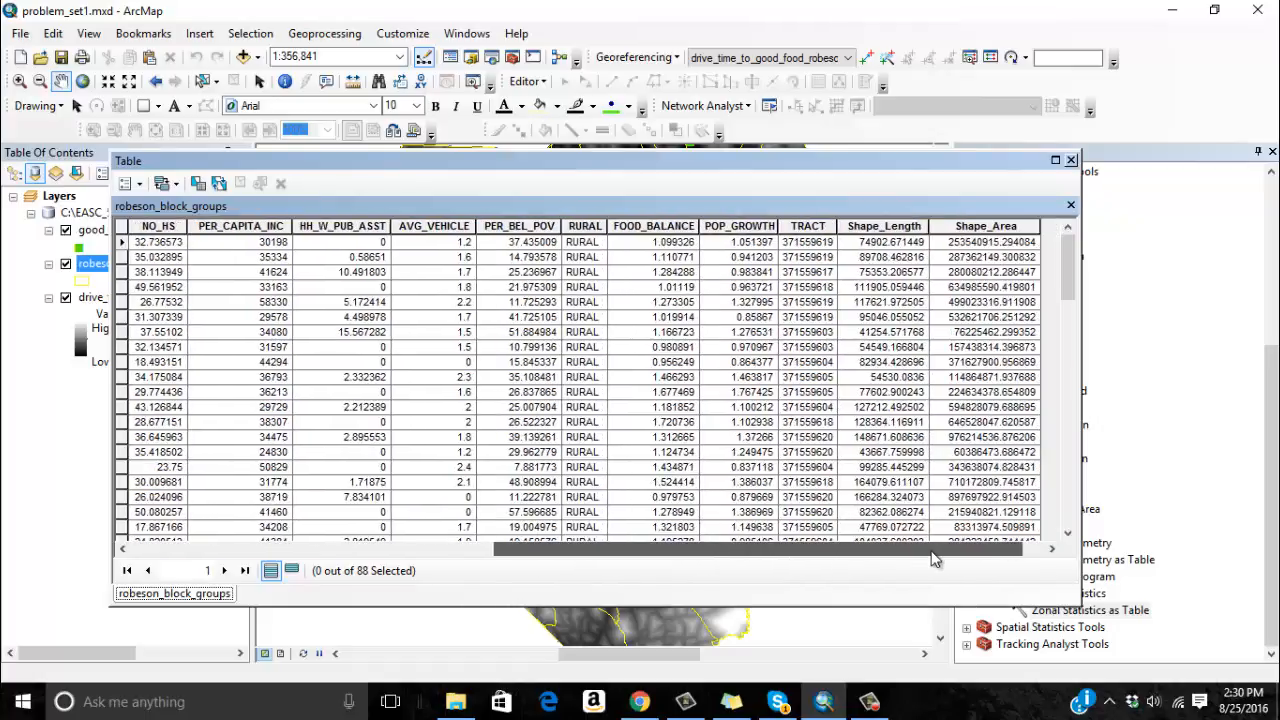
click(1071, 160)
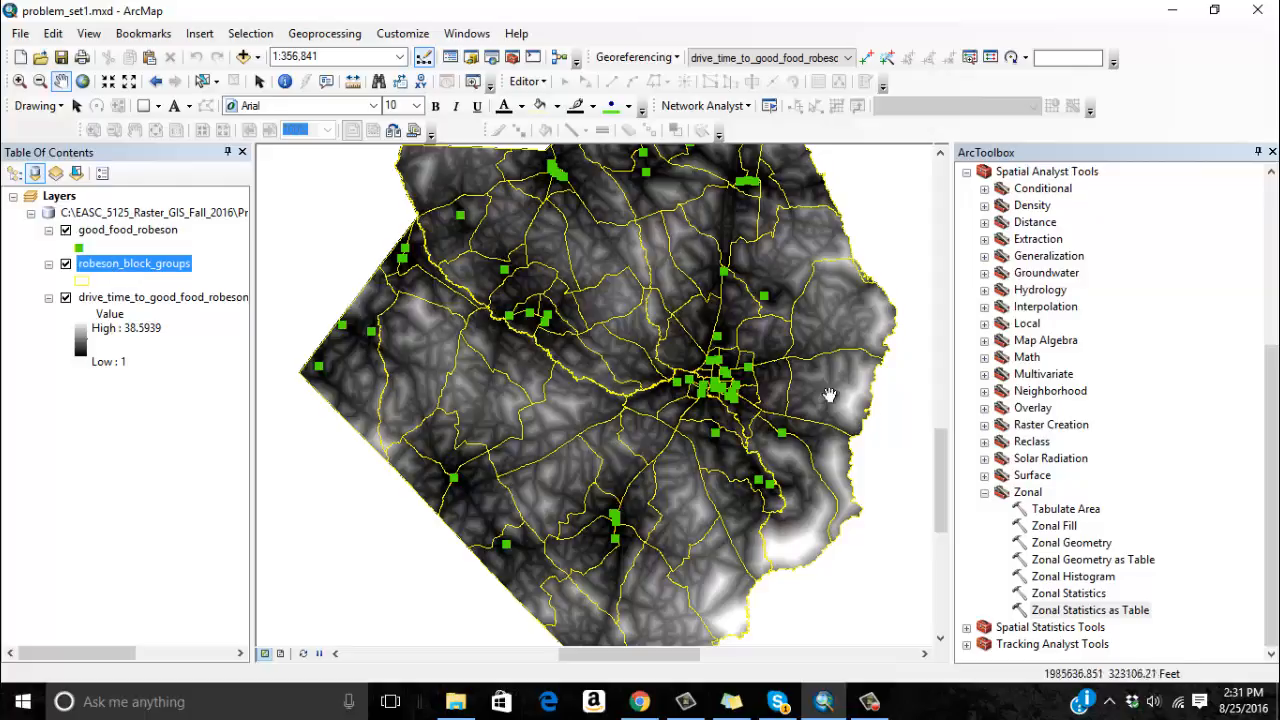
Set up Zonal Statistics as Table with robeson_block_groups as the zone data and drive_time_to_good_food_robeson as the value raster.
mouse_move(1273, 399)
mouse_down()
mouse_move(1272, 360)
mouse_move(1272, 410)
mouse_move(1272, 399)
mouse_up()
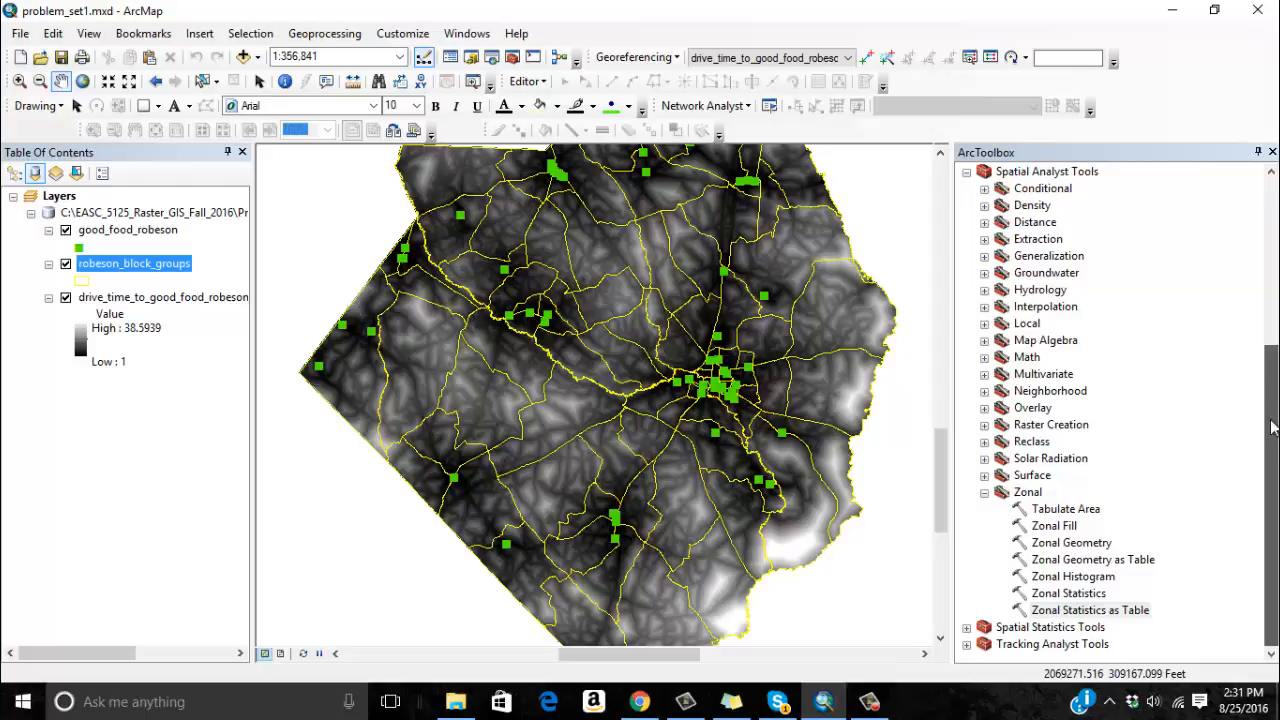
click(1093, 597)
click(1087, 609)
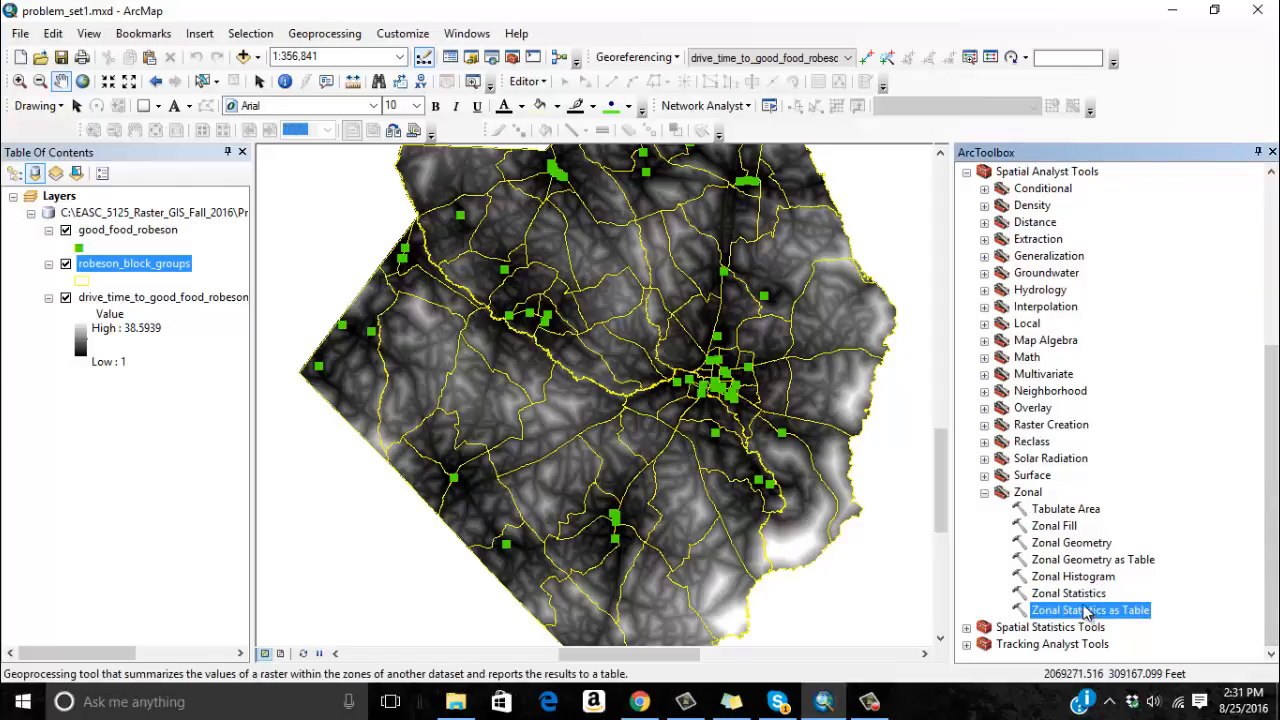
click(1078, 595)
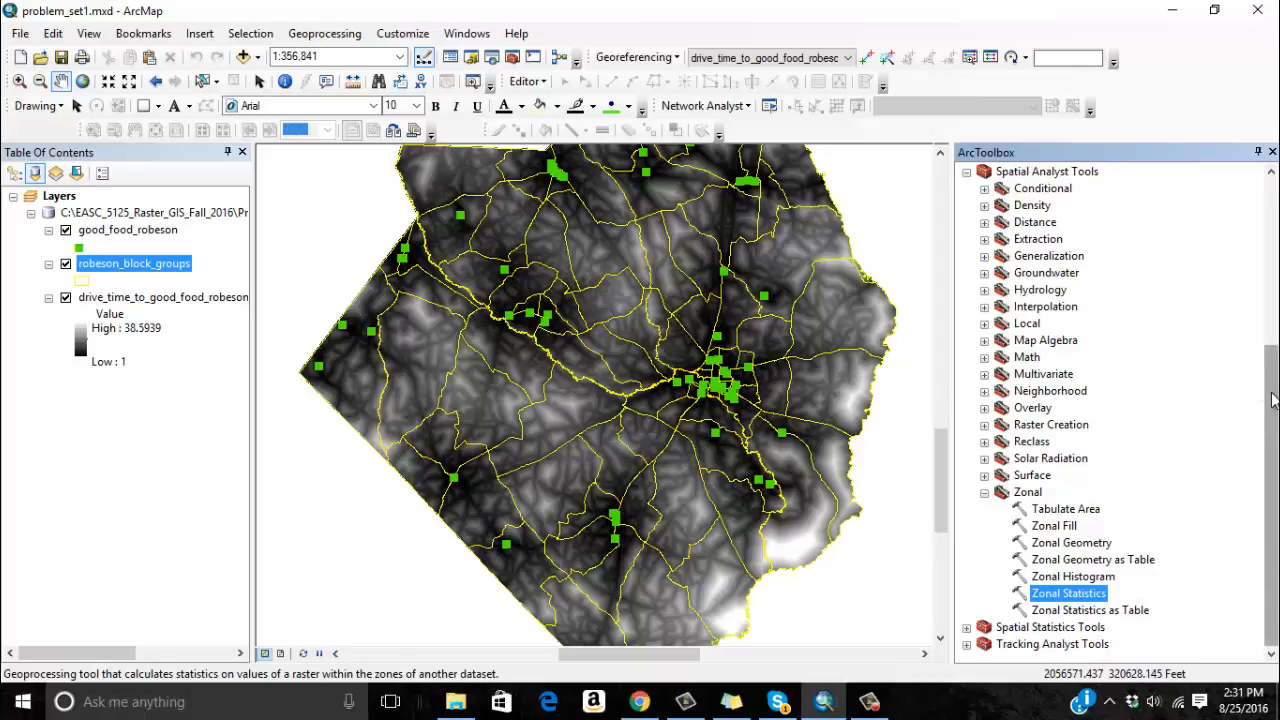
click(1139, 612)
double_click(1137, 610)
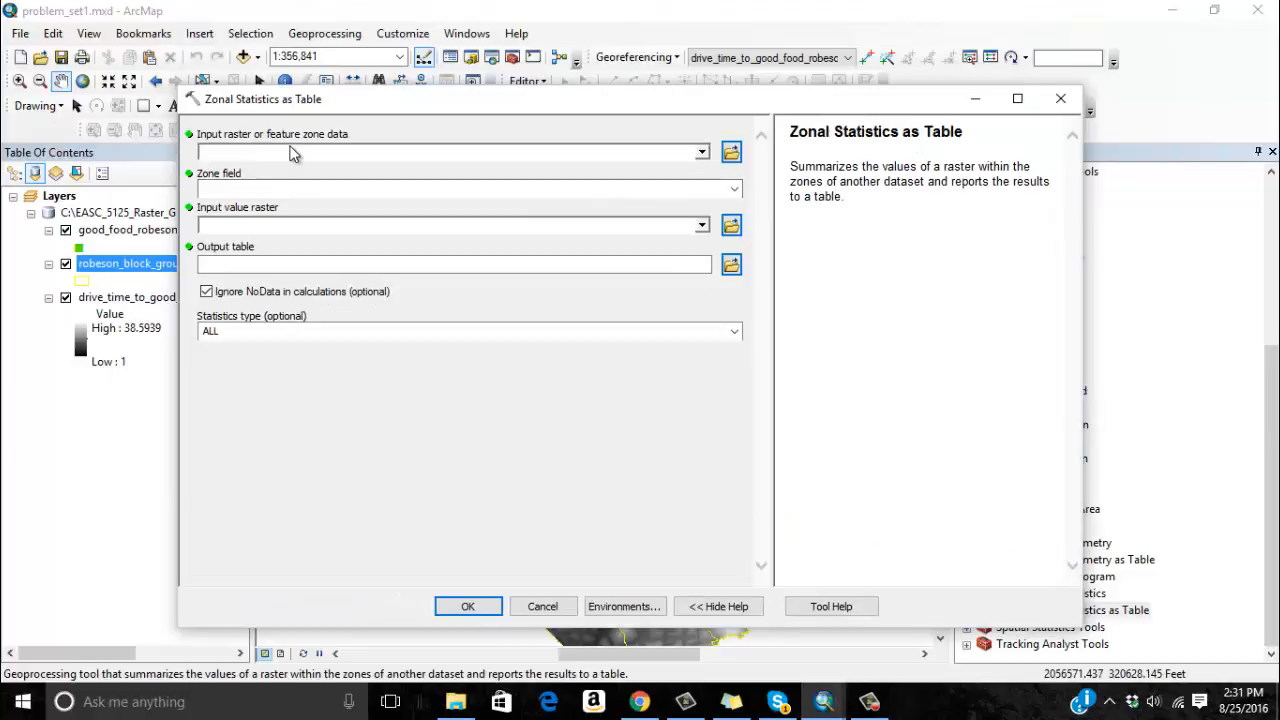
click(704, 153)
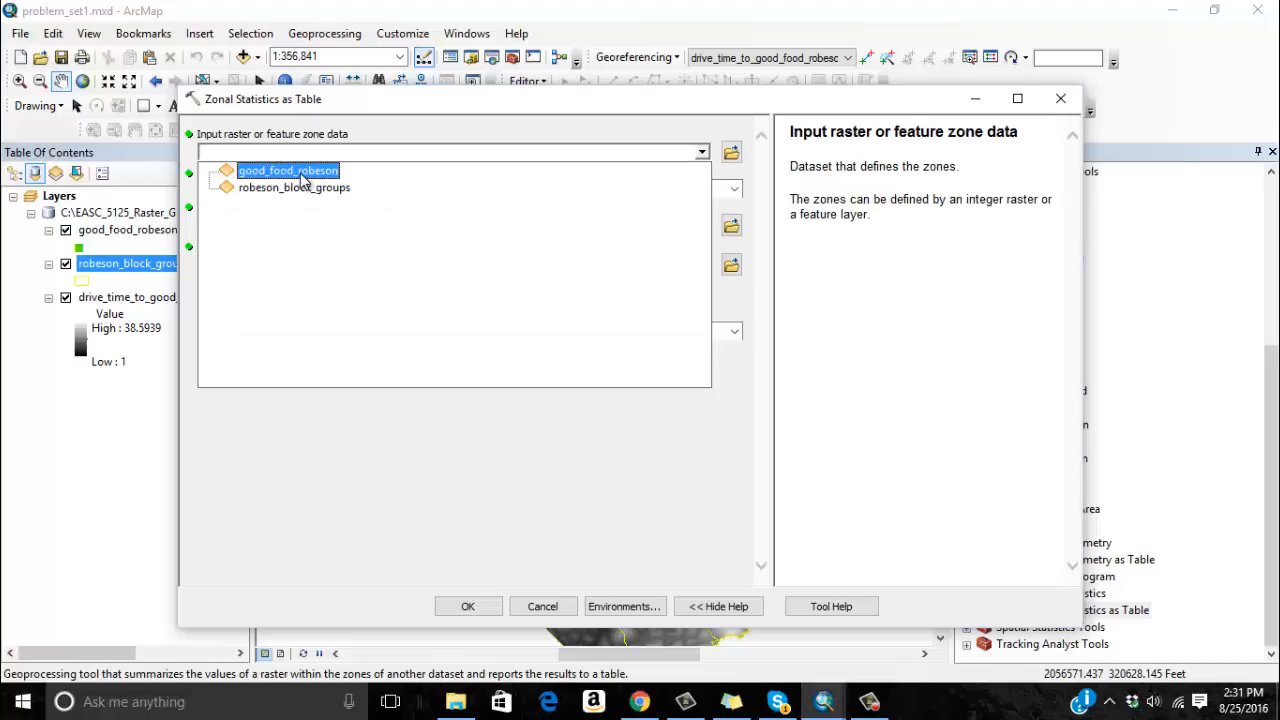
click(258, 189)
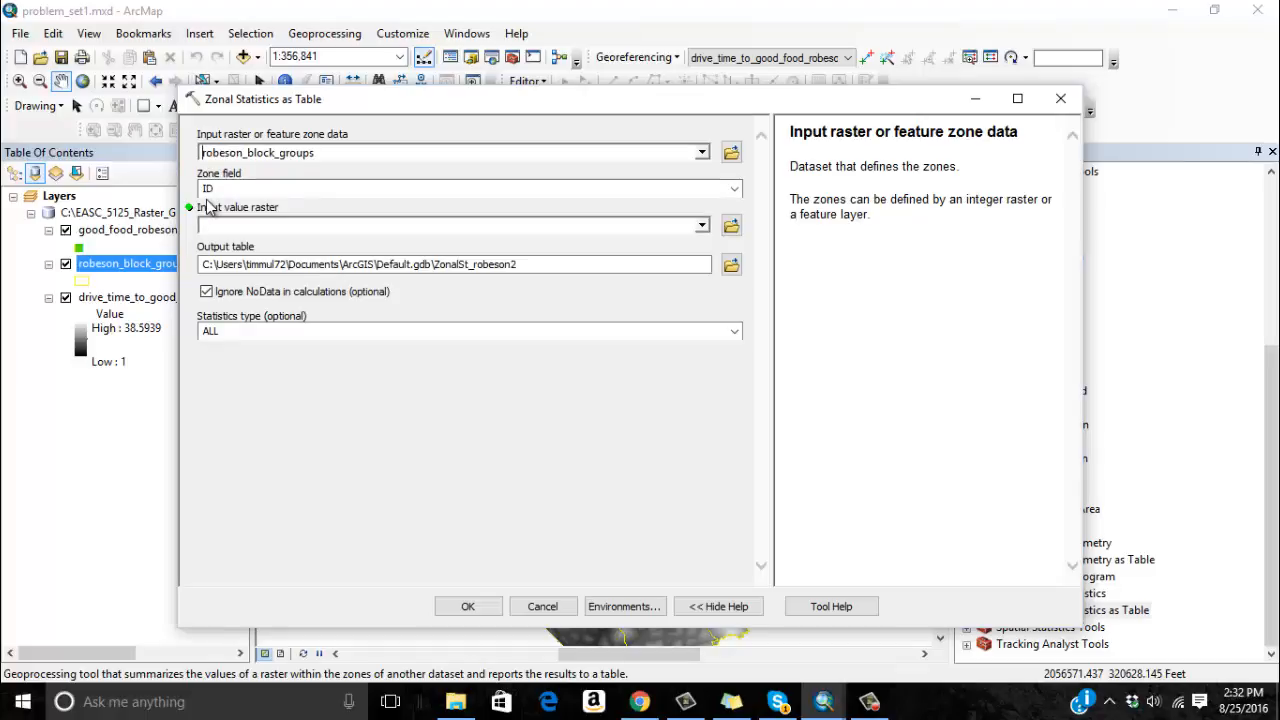
click(704, 226)
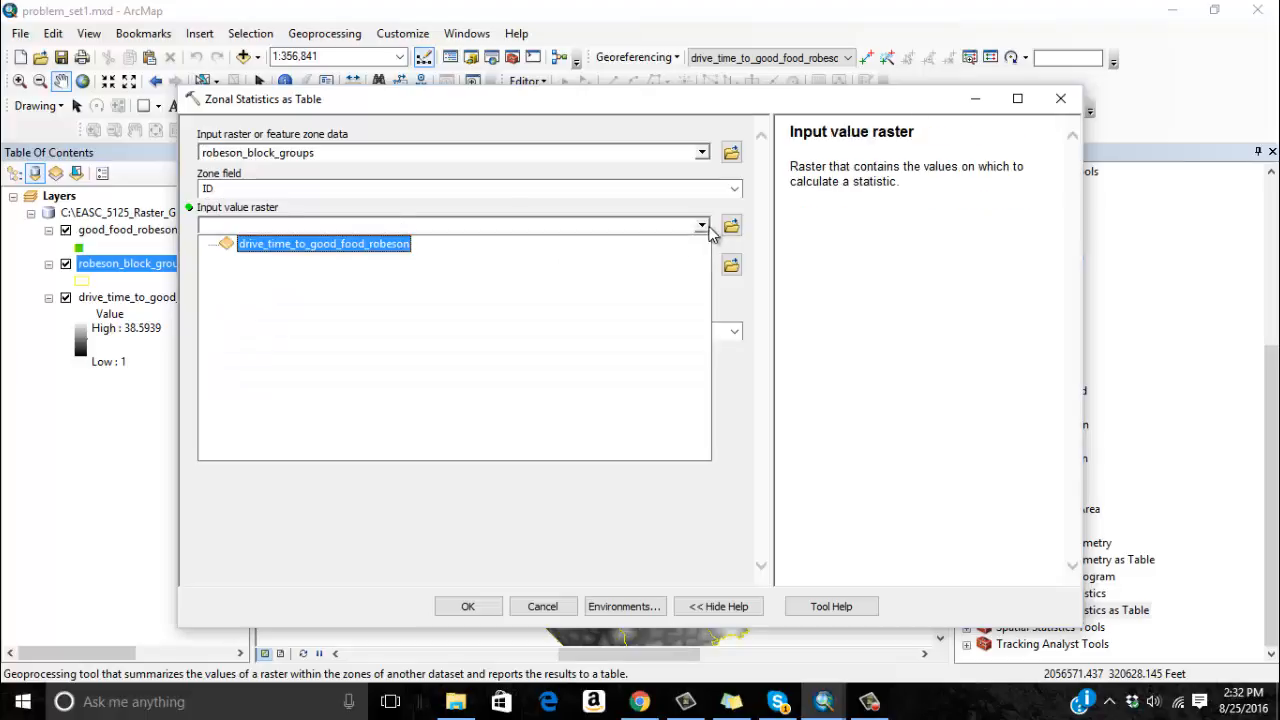
click(362, 245)
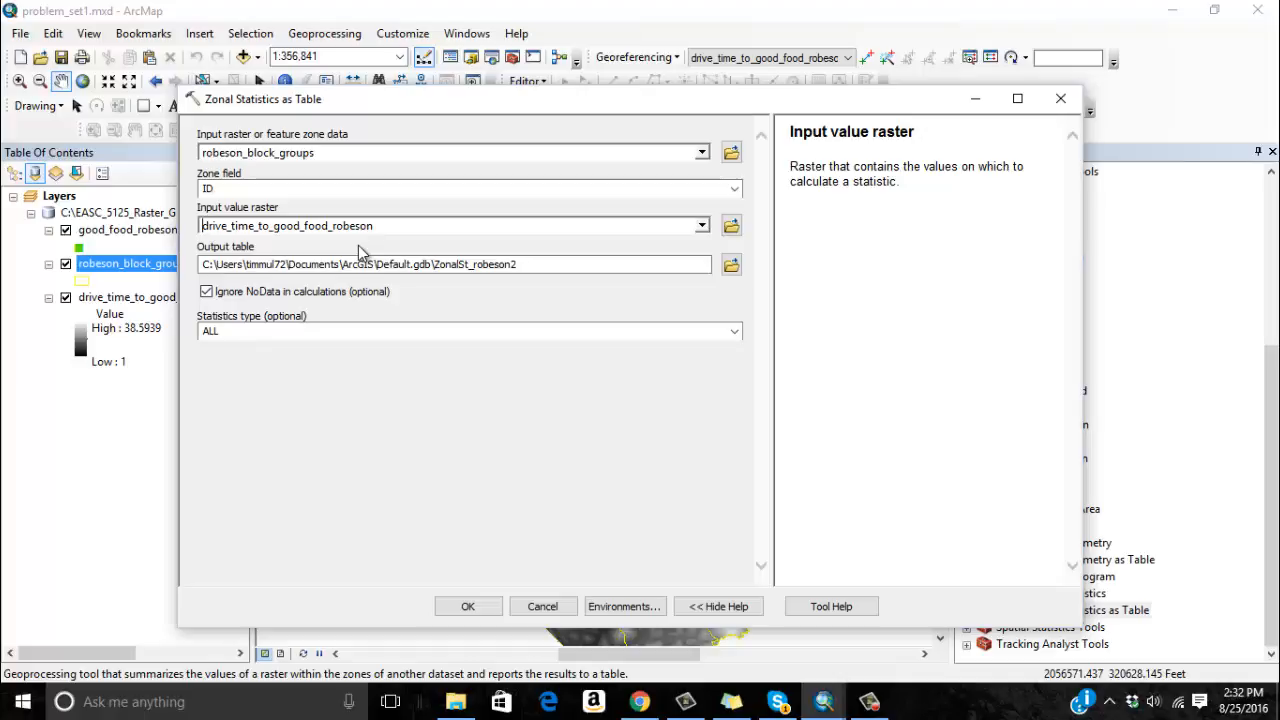
Examine the available statistics types and their help descriptions for the zonal table, keeping ALL.
click(523, 332)
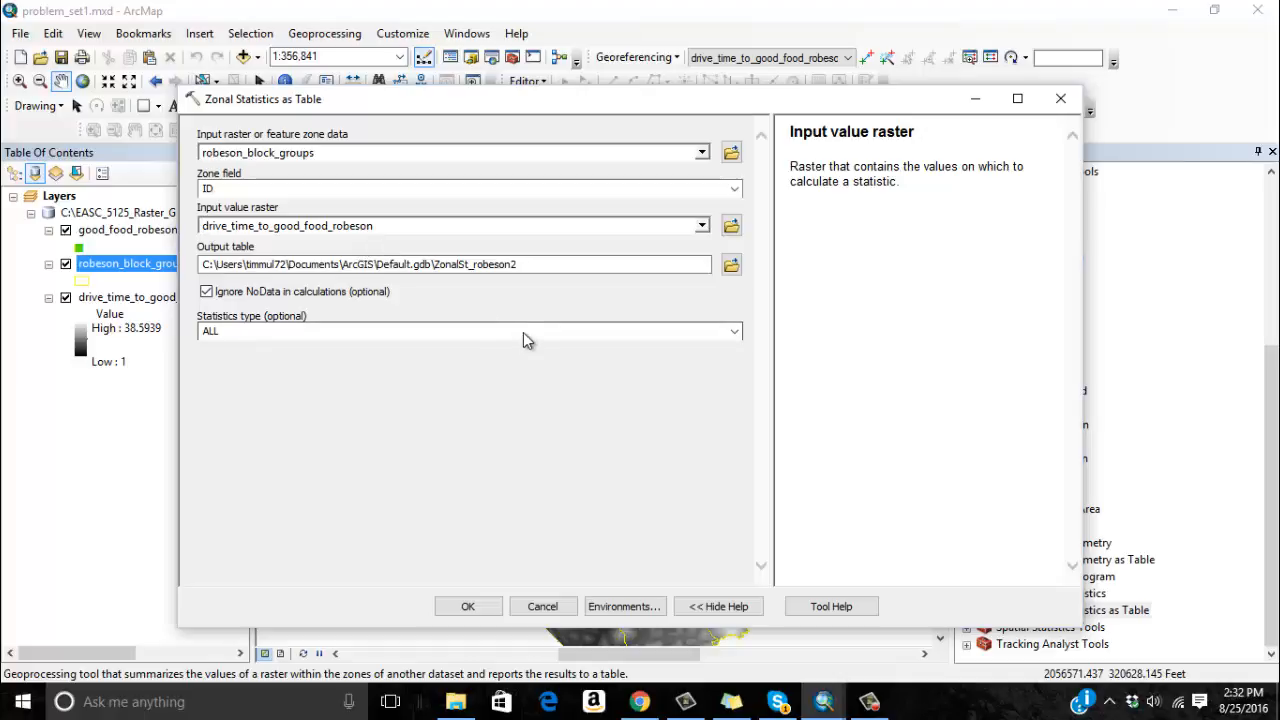
click(735, 332)
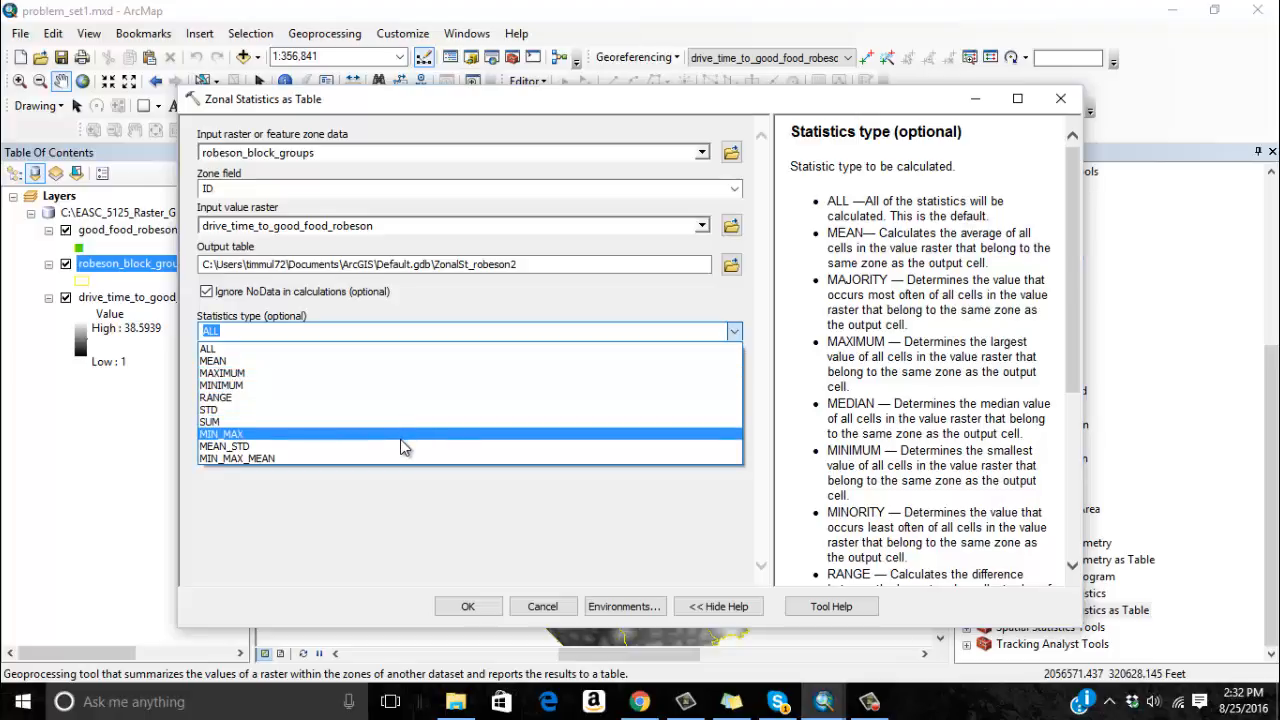
click(1076, 317)
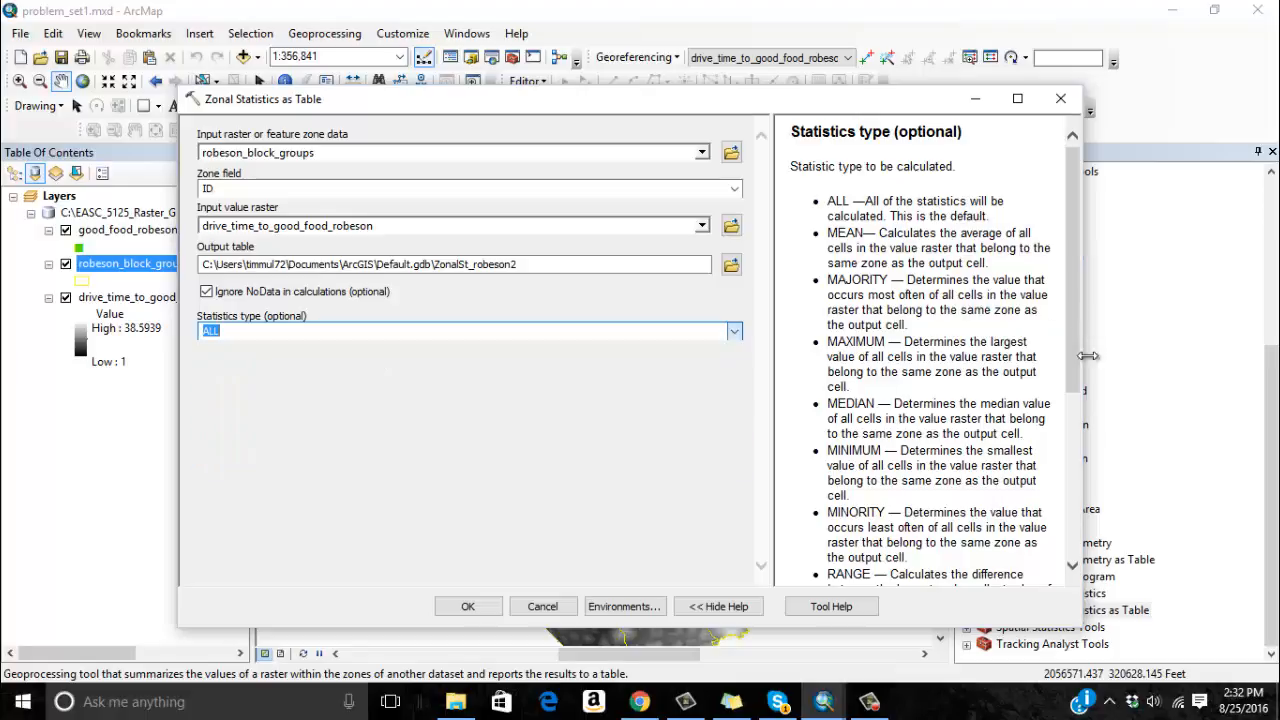
click(1072, 540)
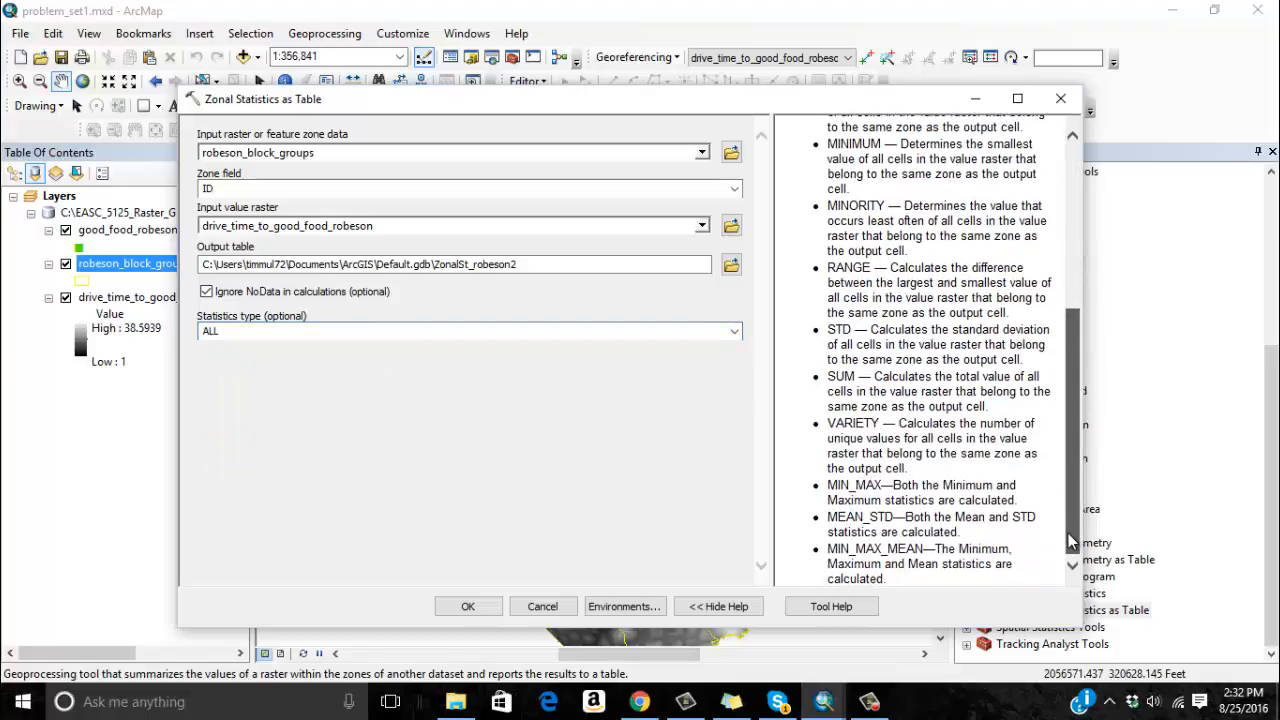
drag(1072, 540, 1043, 326)
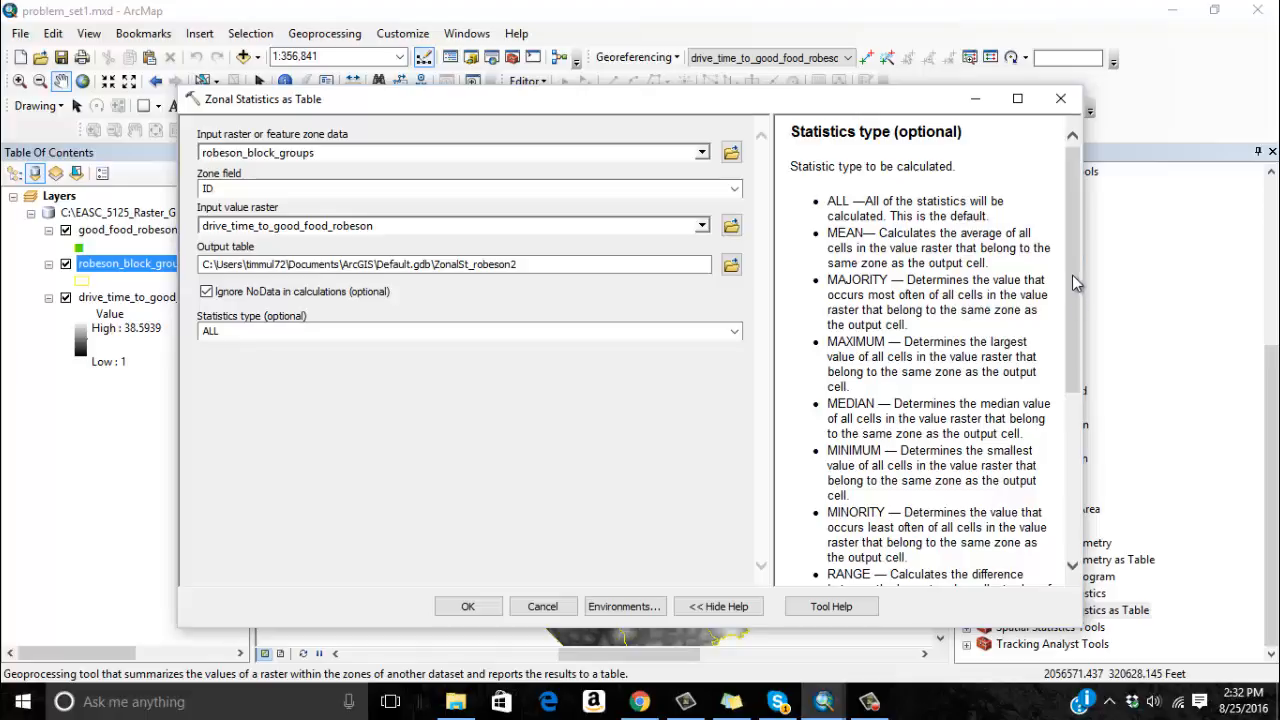
mouse_move(1076, 283)
mouse_down()
mouse_move(1091, 453)
mouse_move(1085, 290)
mouse_up()
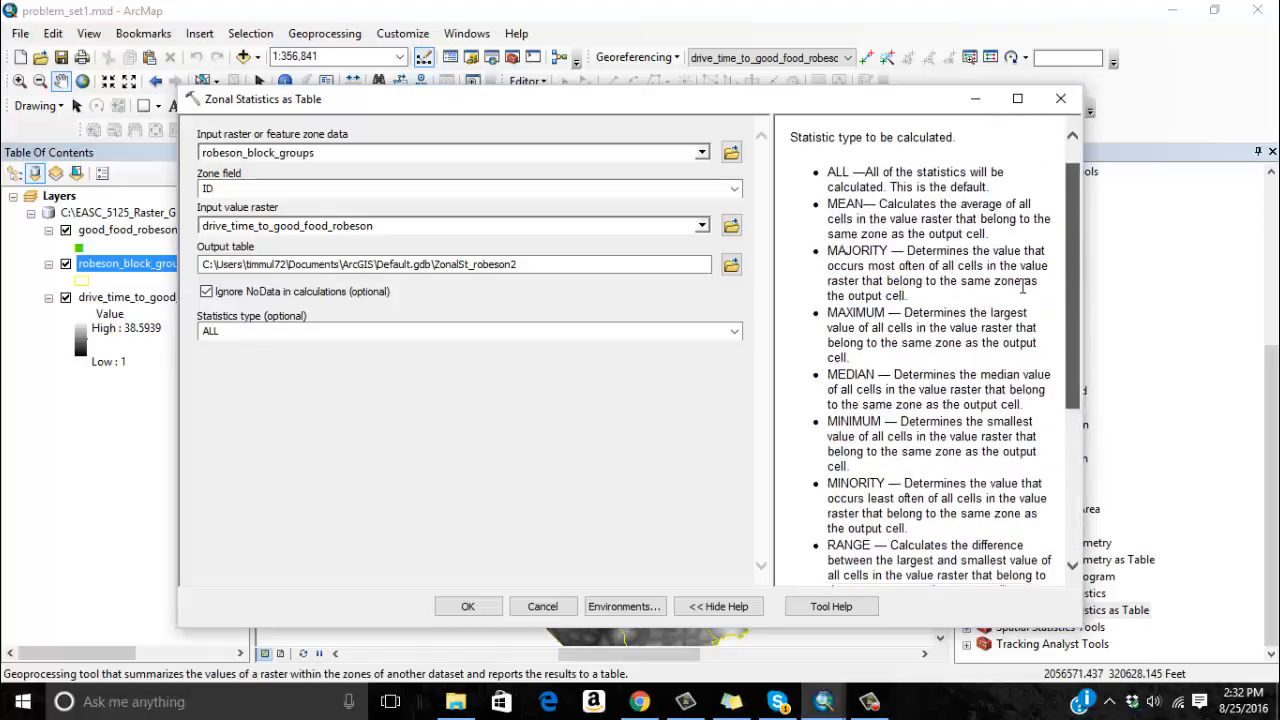
click(733, 333)
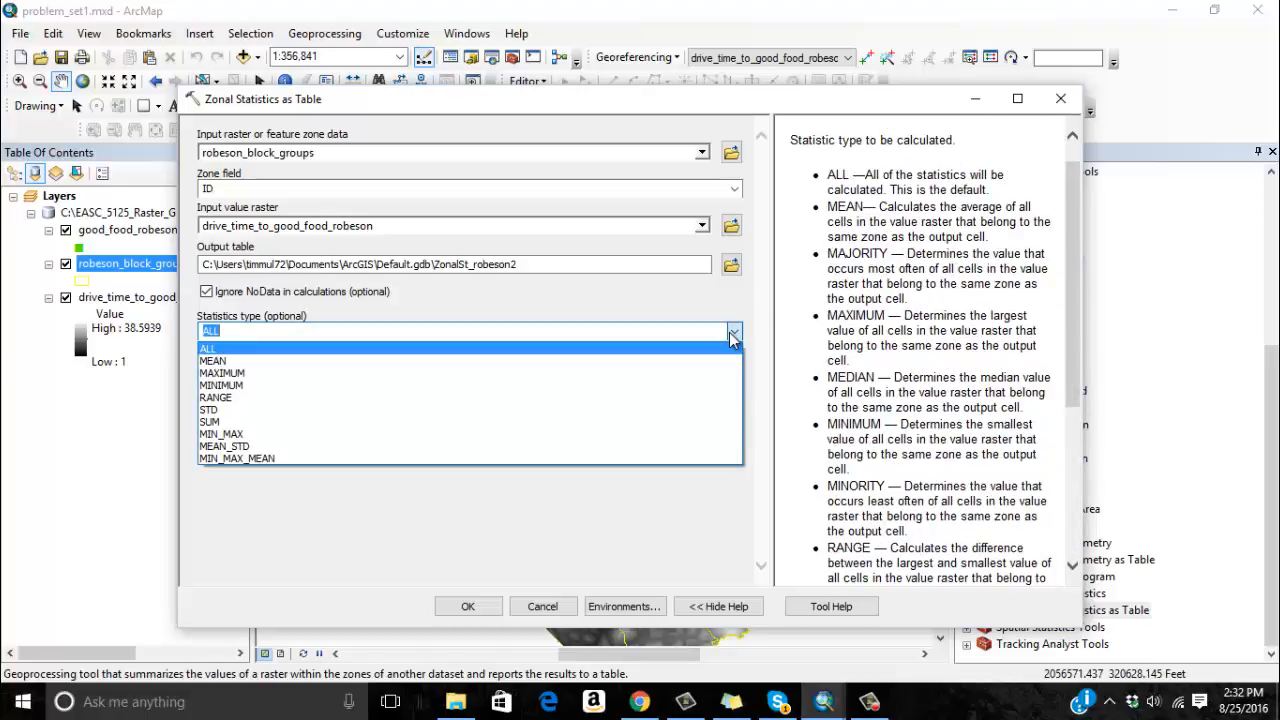
click(733, 335)
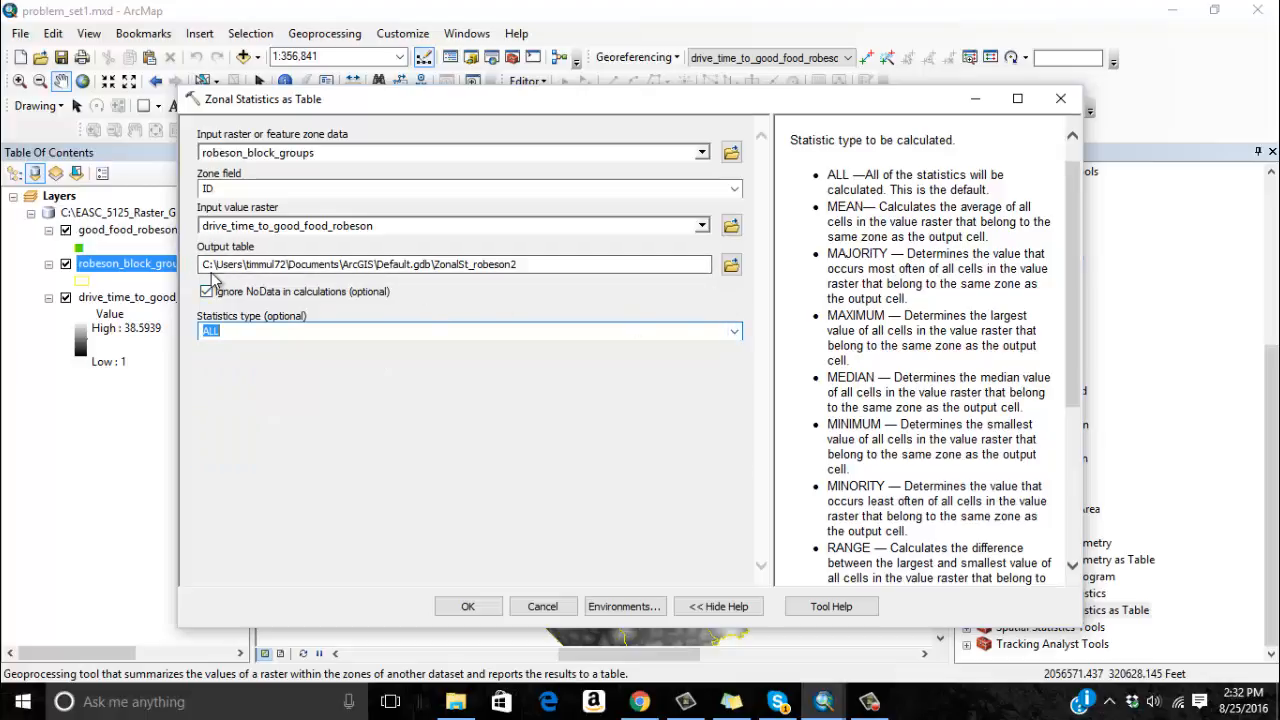
Run Zonal Statistics as Table with the output table kept as ZonalSt_robeson2 in Default.gdb, and dismiss the completion report.
click(731, 264)
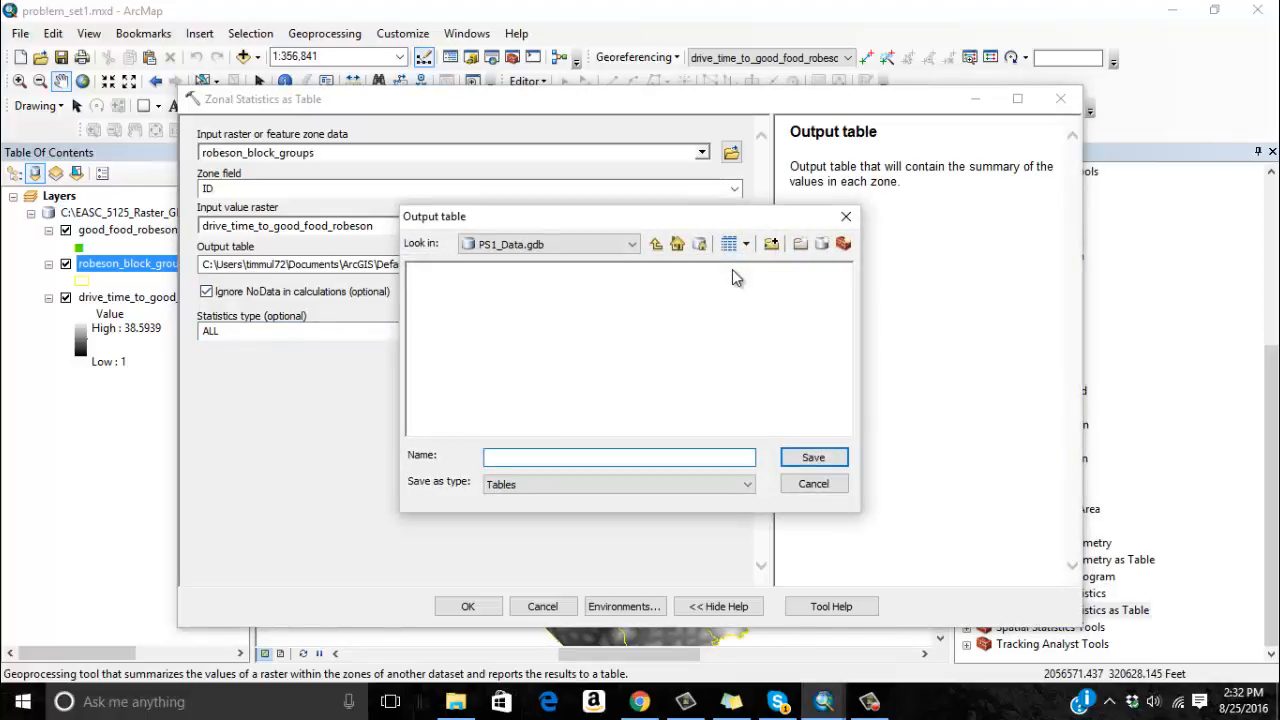
click(806, 482)
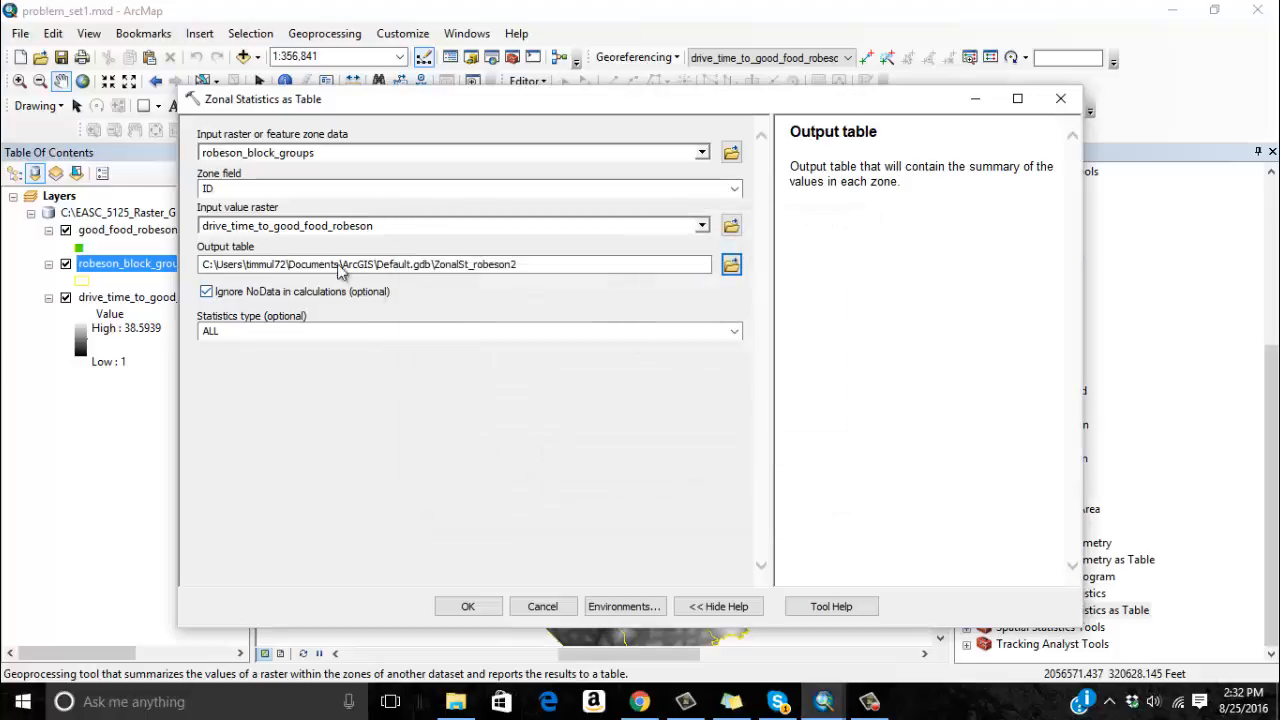
click(489, 605)
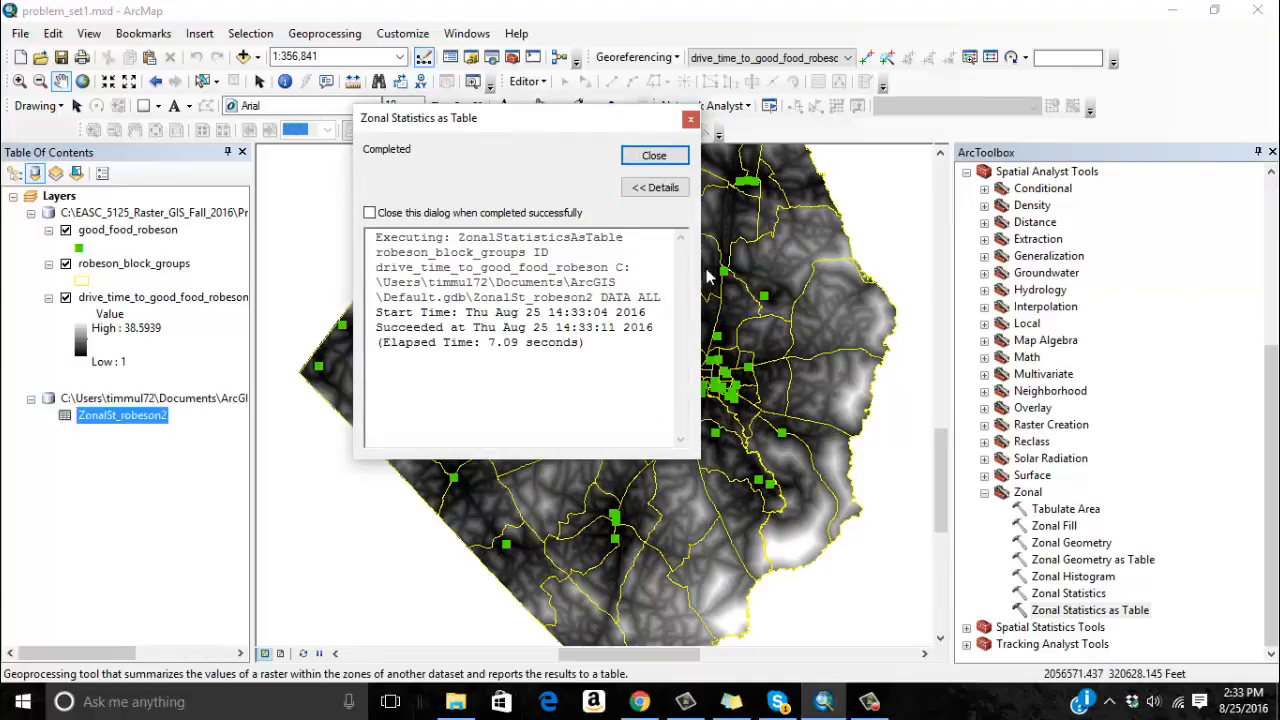
click(658, 158)
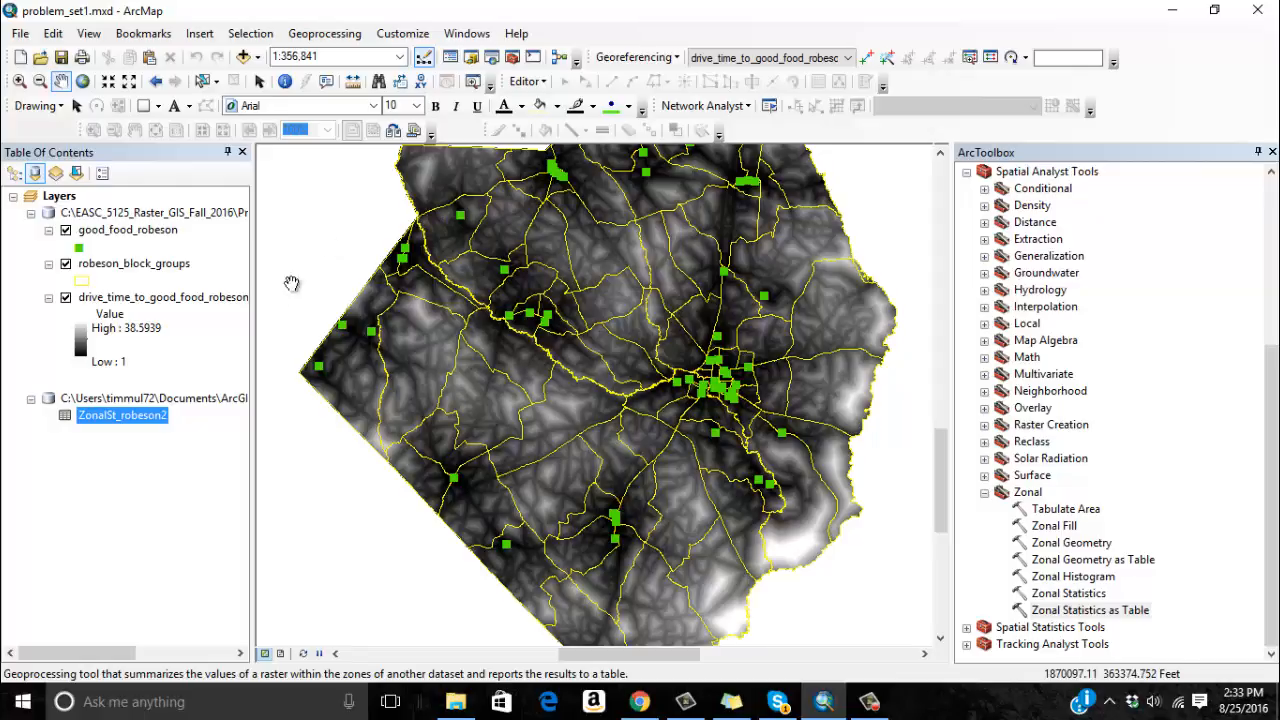
Open the ZonalSt_robeson2 and robeson_block_groups tables together and compare their ID fields and the zonal statistics columns.
right_click(150, 415)
click(195, 428)
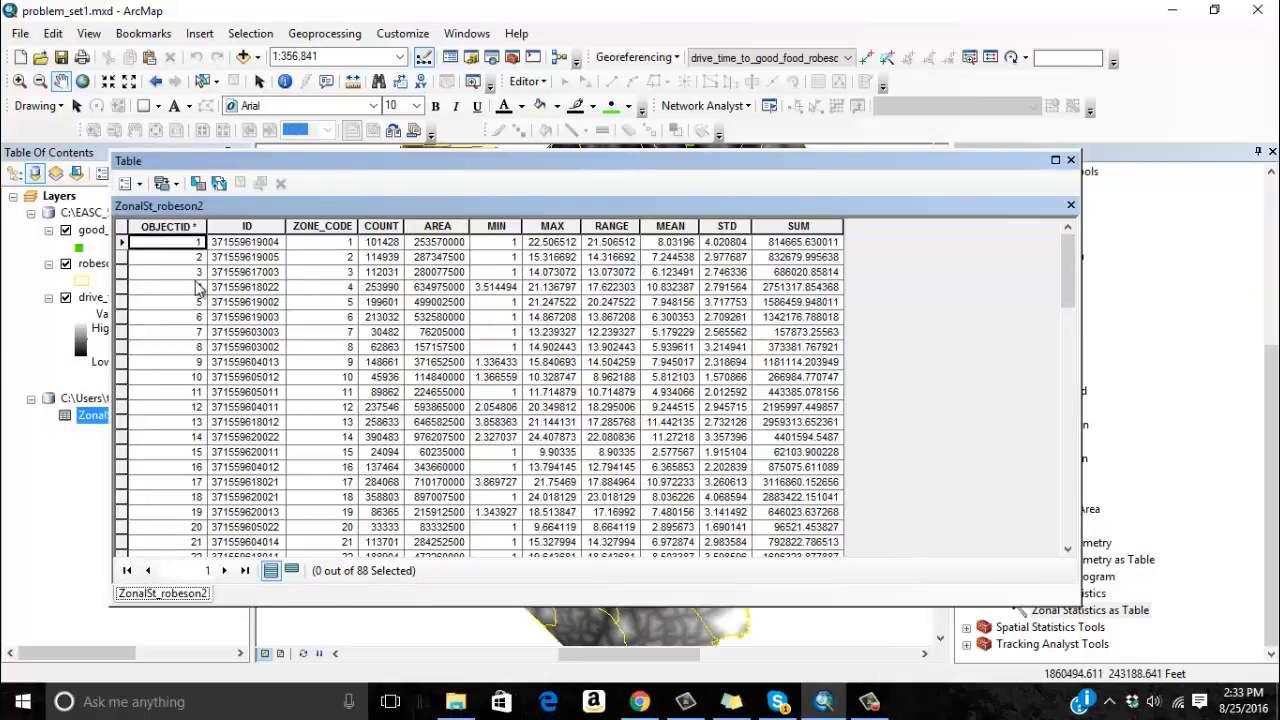
right_click(93, 263)
click(130, 316)
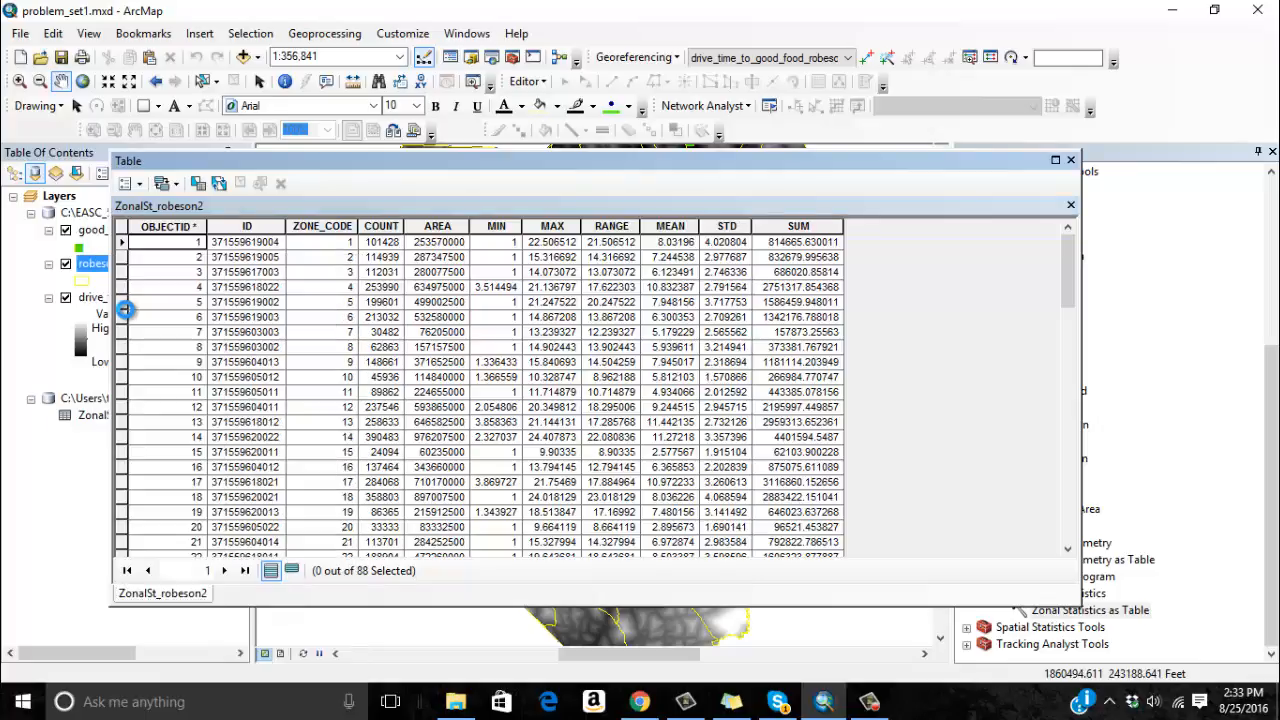
click(162, 593)
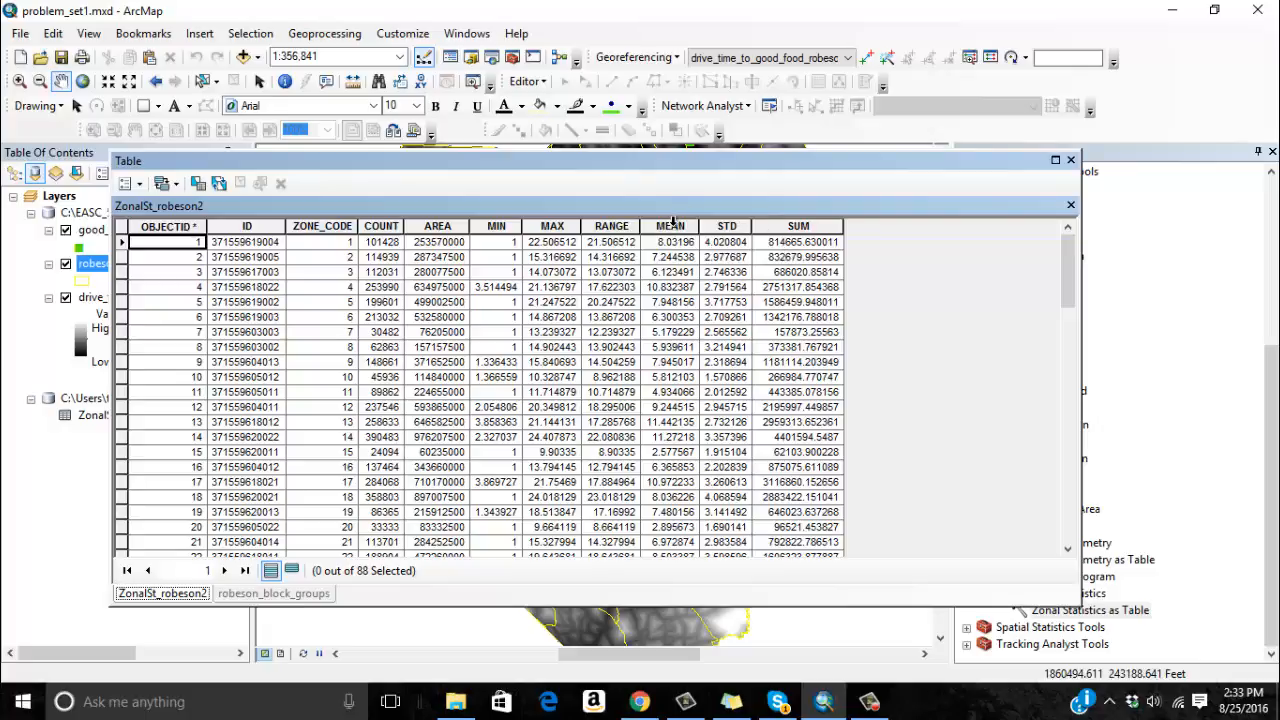
drag(720, 160, 859, 129)
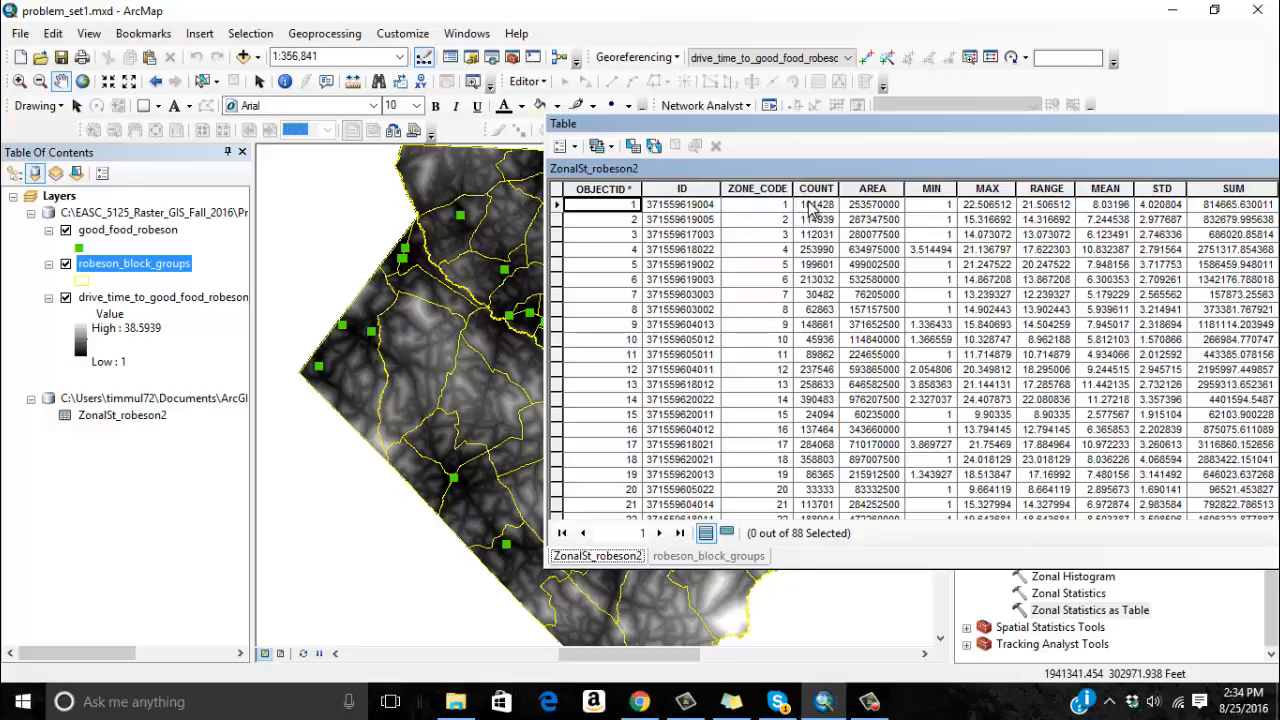
drag(892, 132, 622, 142)
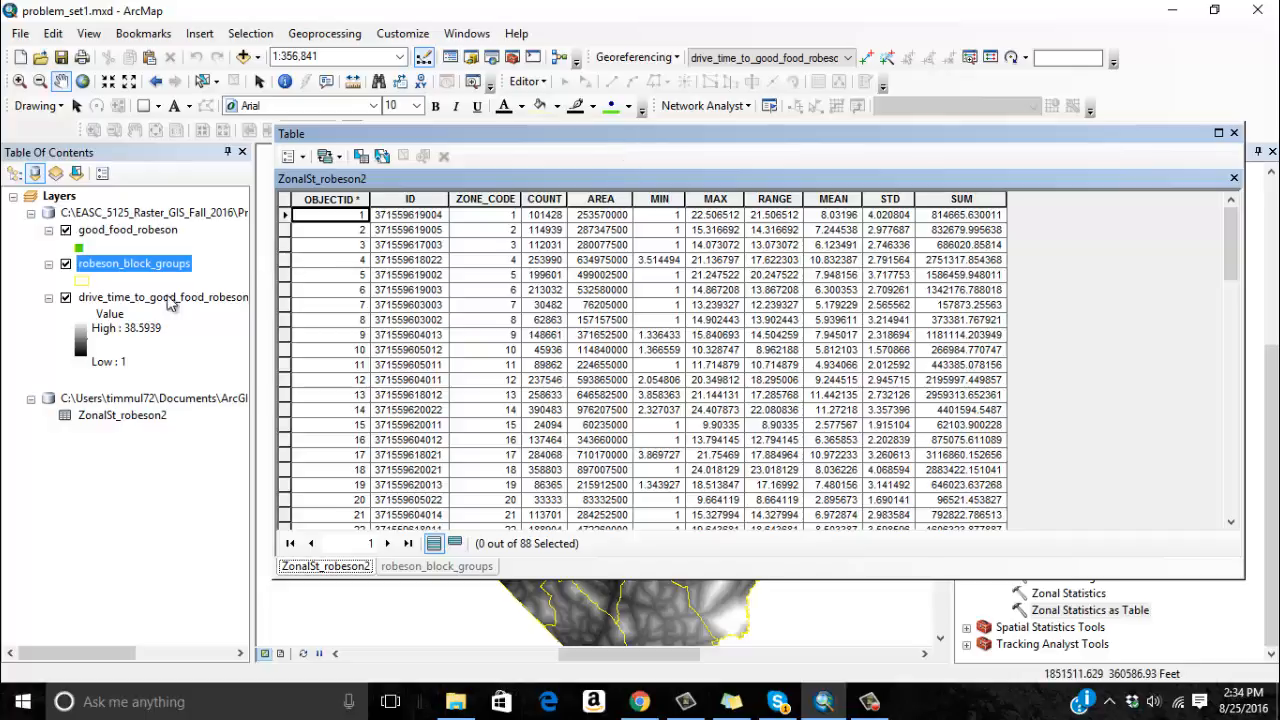
click(437, 566)
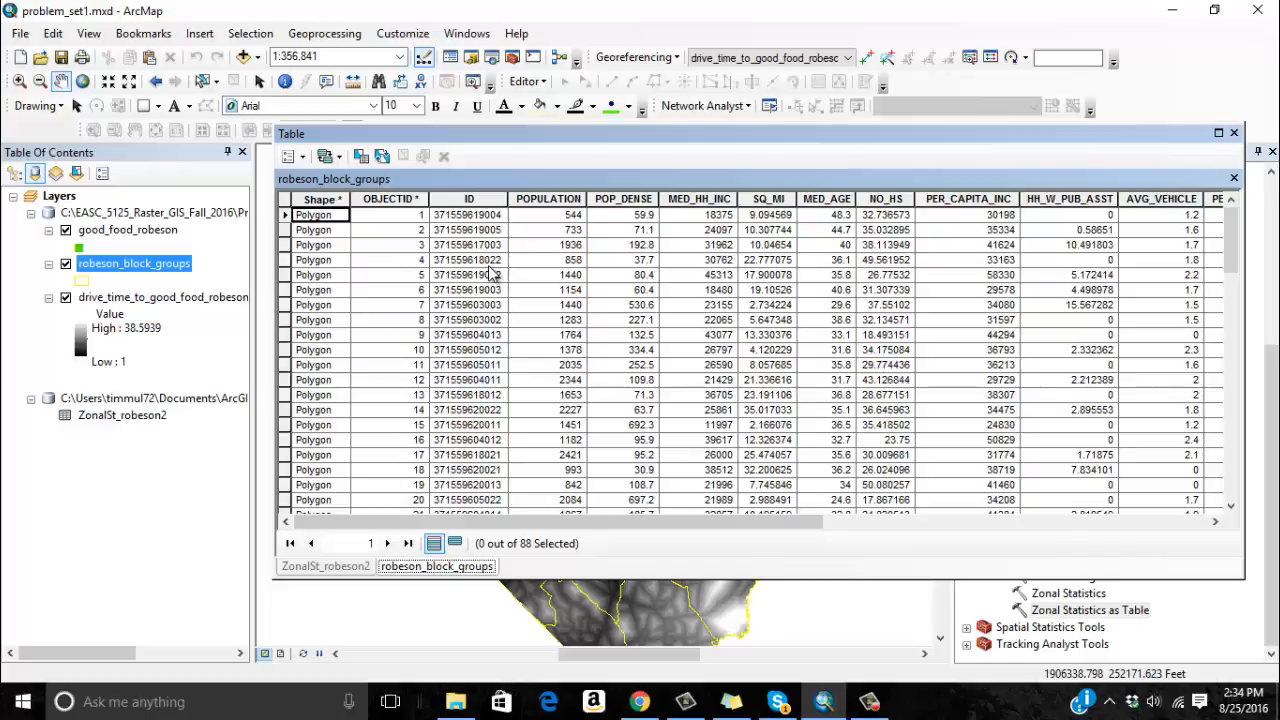
Join ZonalSt_robeson2 to robeson_block_groups on the ID field of both tables, keeping all records and validating the join.
right_click(135, 268)
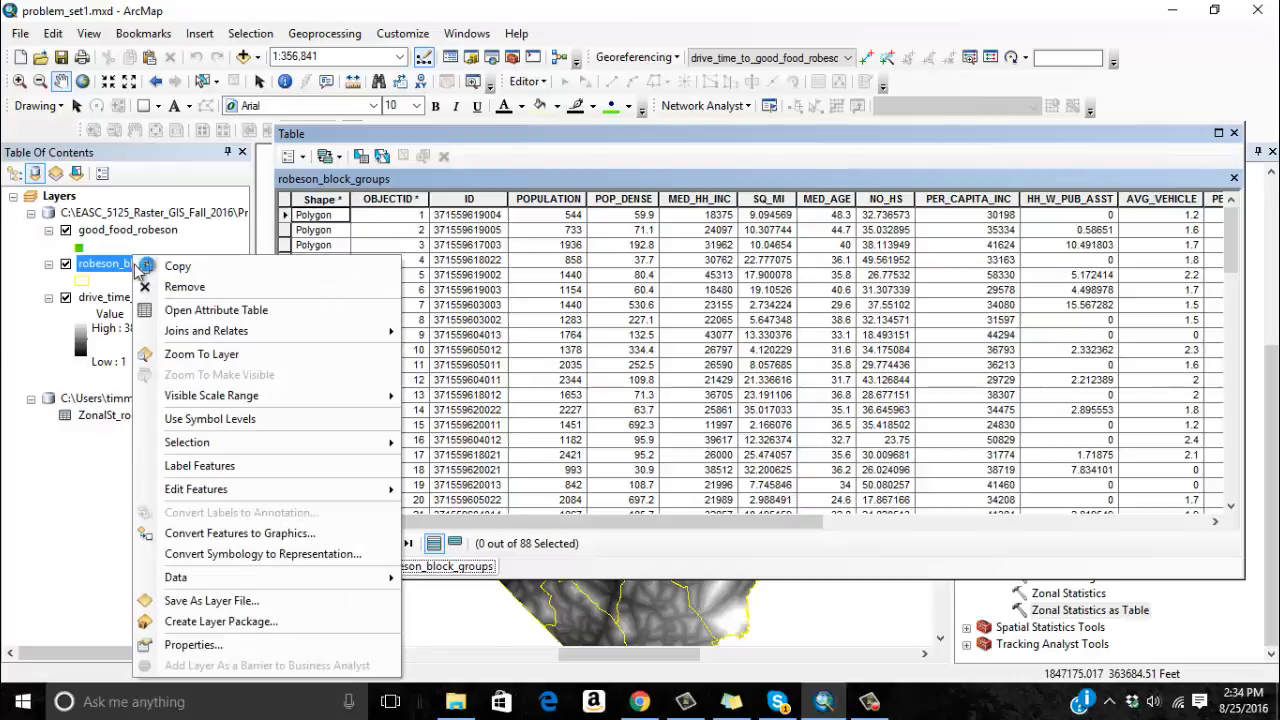
mouse_move(237, 331)
click(440, 334)
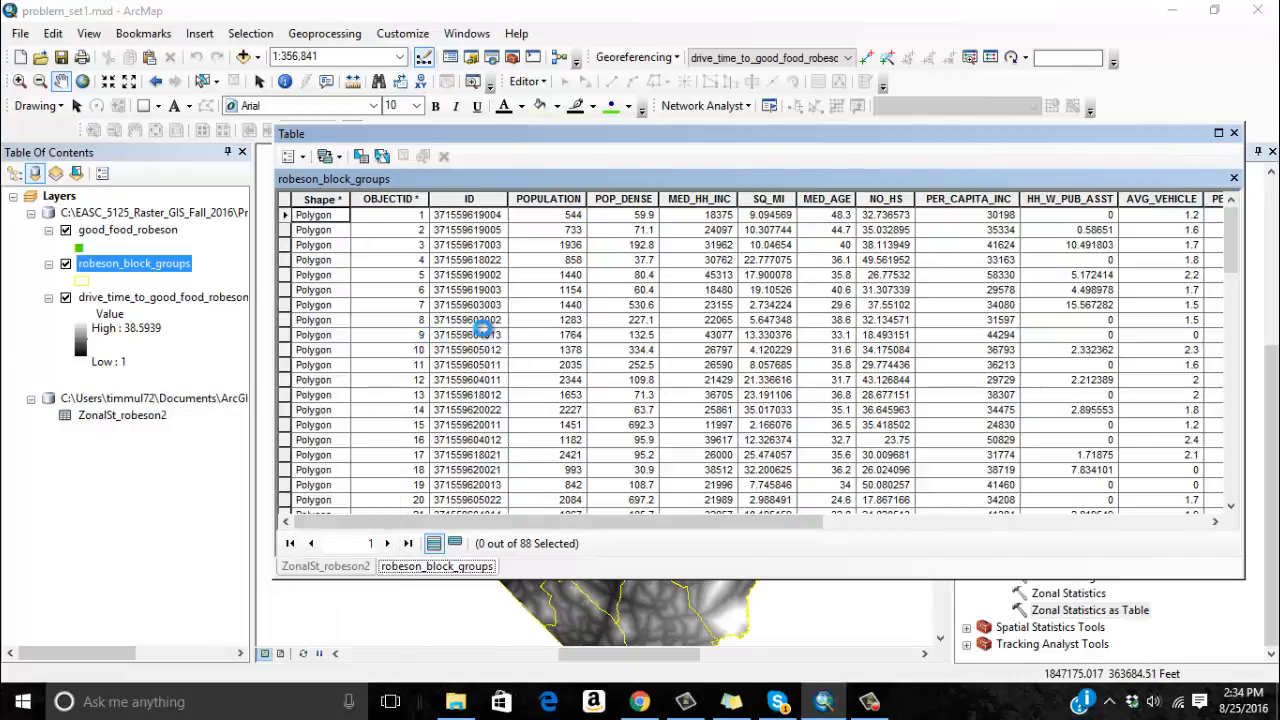
click(793, 219)
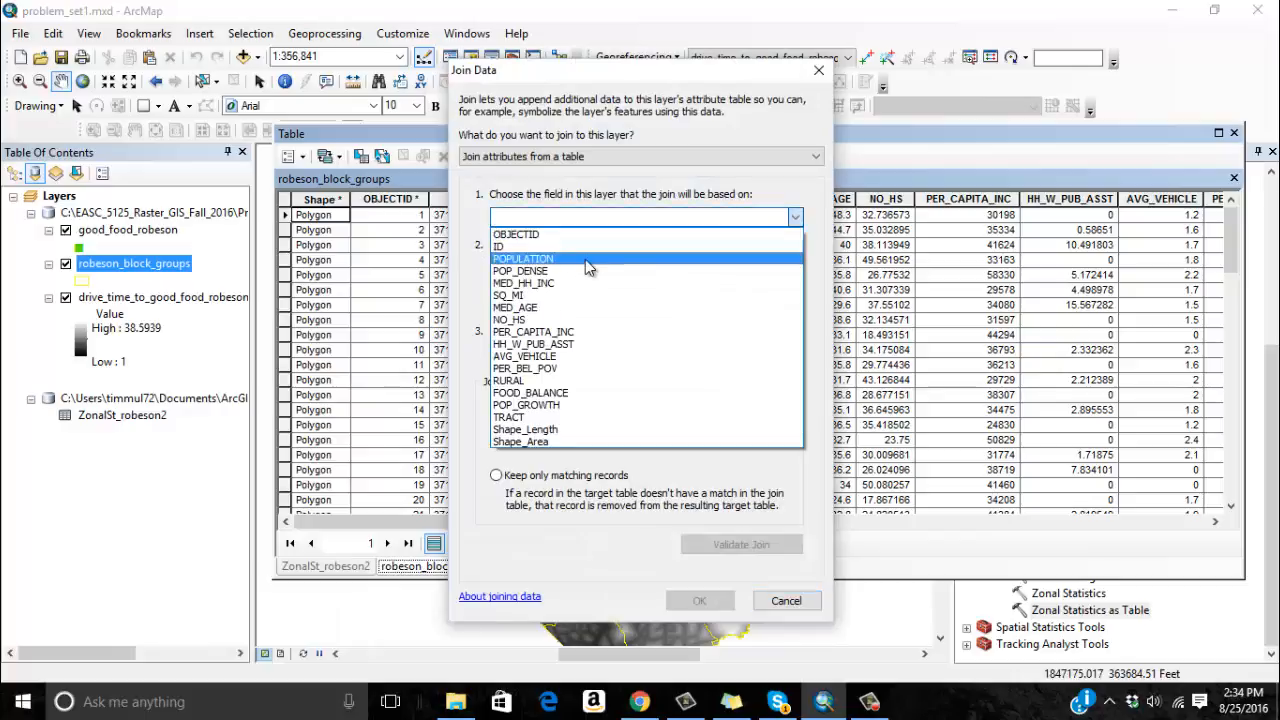
click(586, 256)
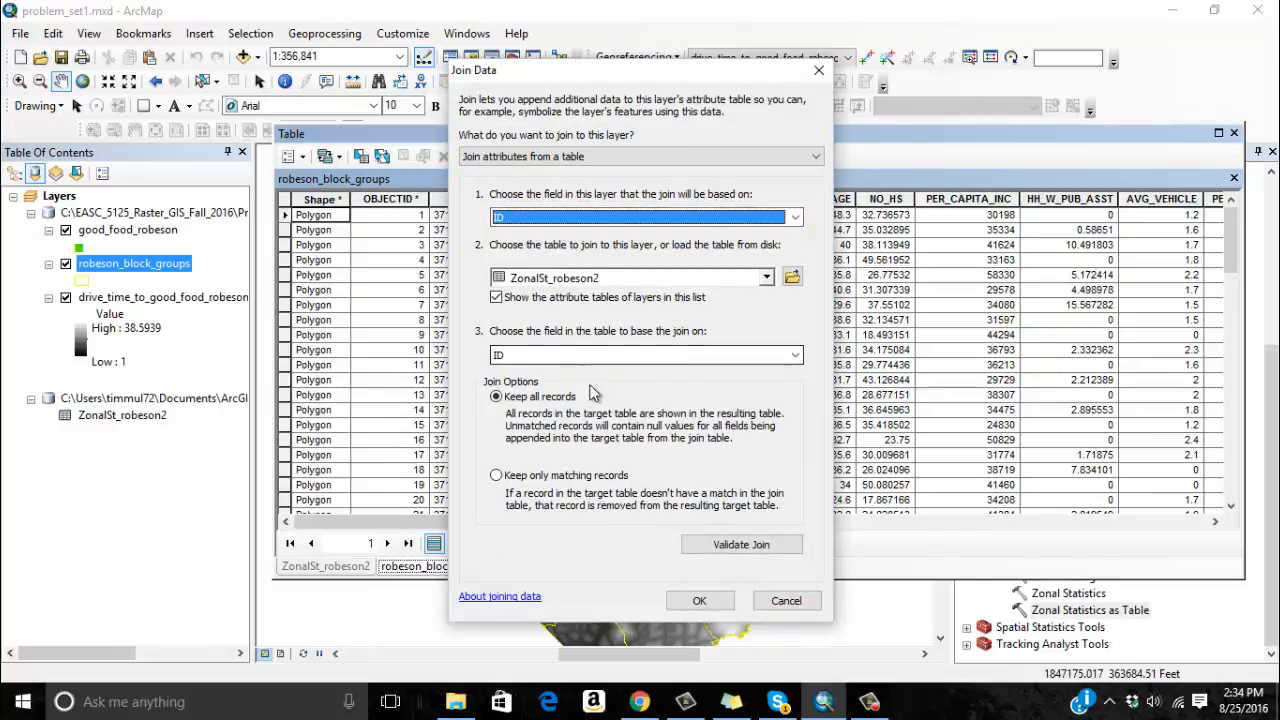
click(714, 541)
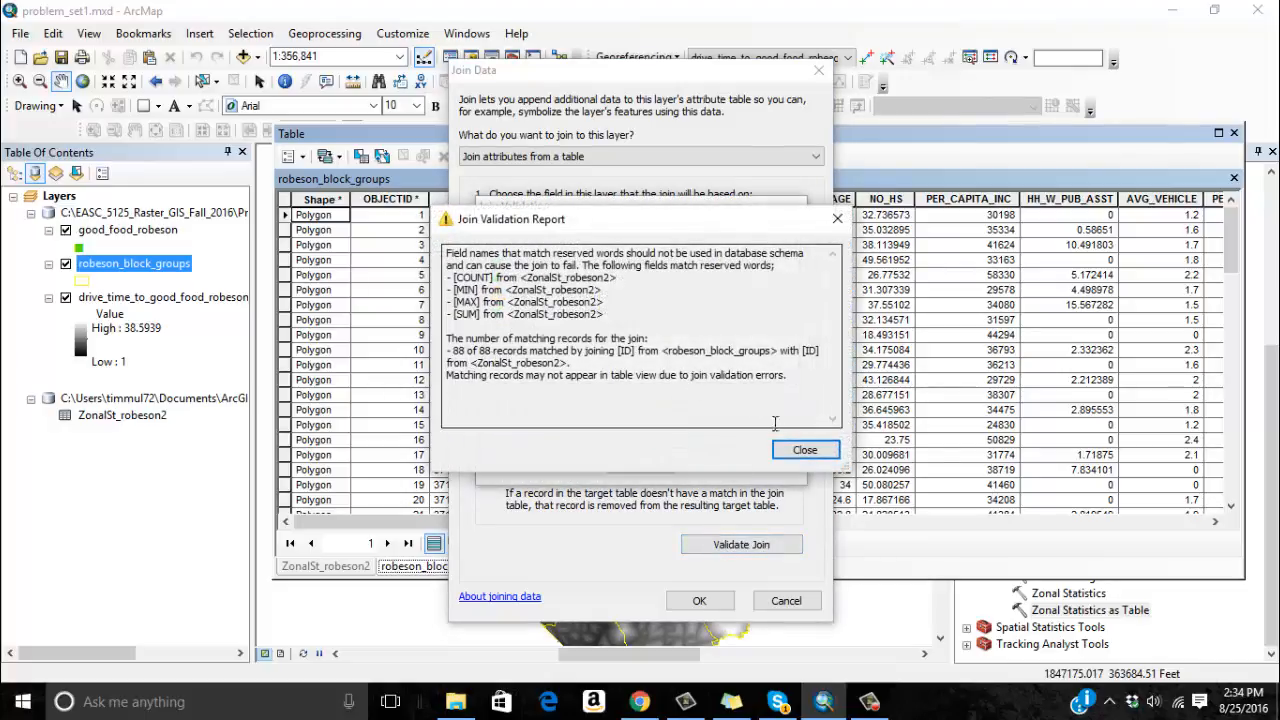
click(805, 450)
click(708, 601)
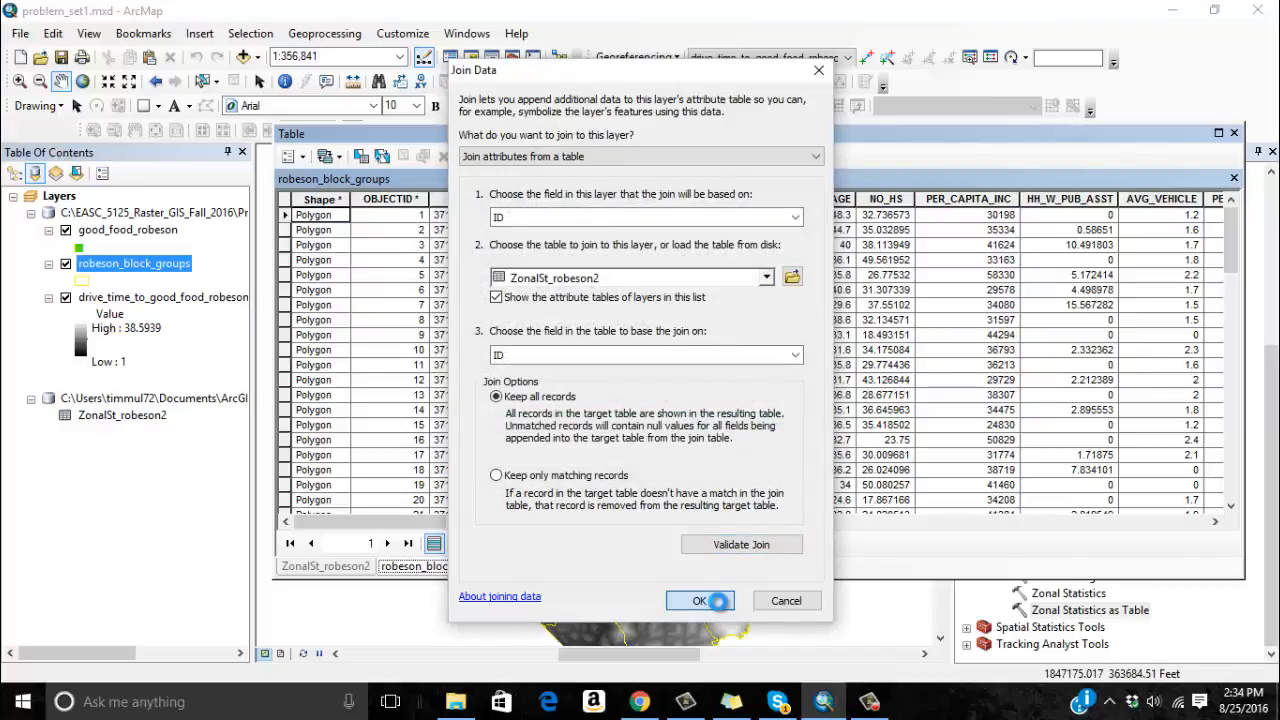
Review the joined statistics fields through to SUM in the robeson_block_groups table, and close the table window.
drag(395, 527, 943, 497)
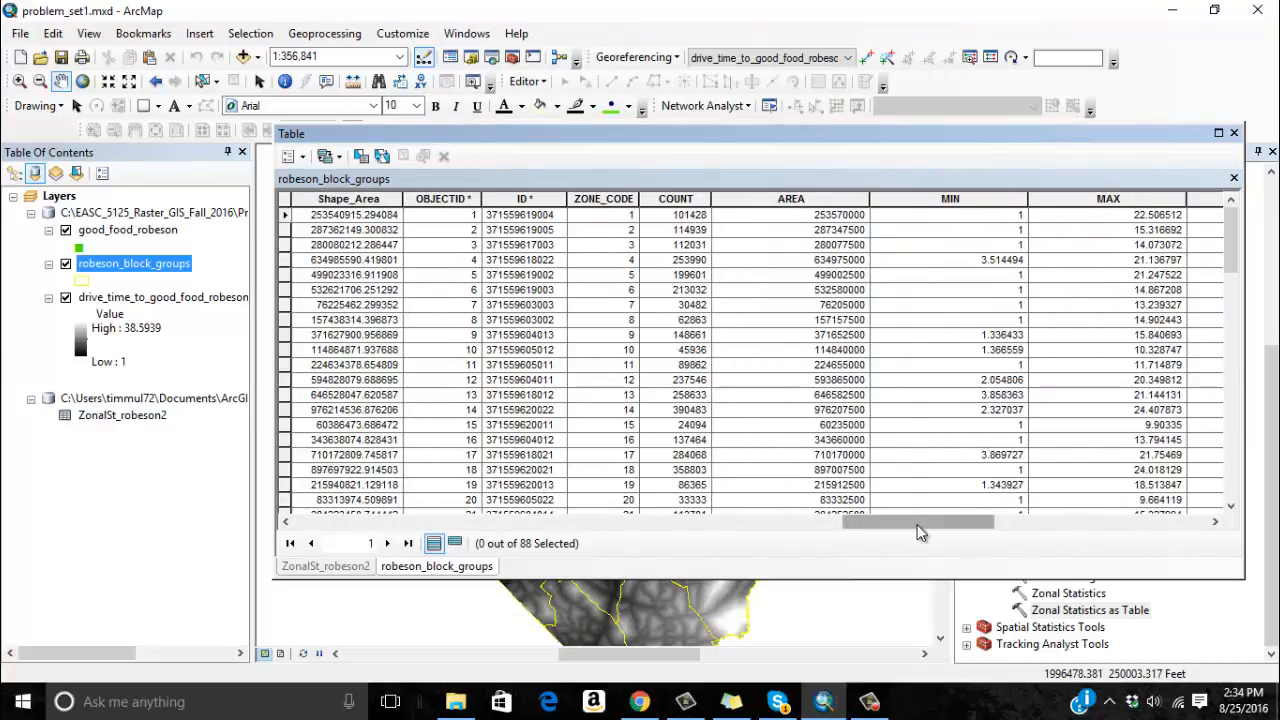
drag(920, 522, 1143, 523)
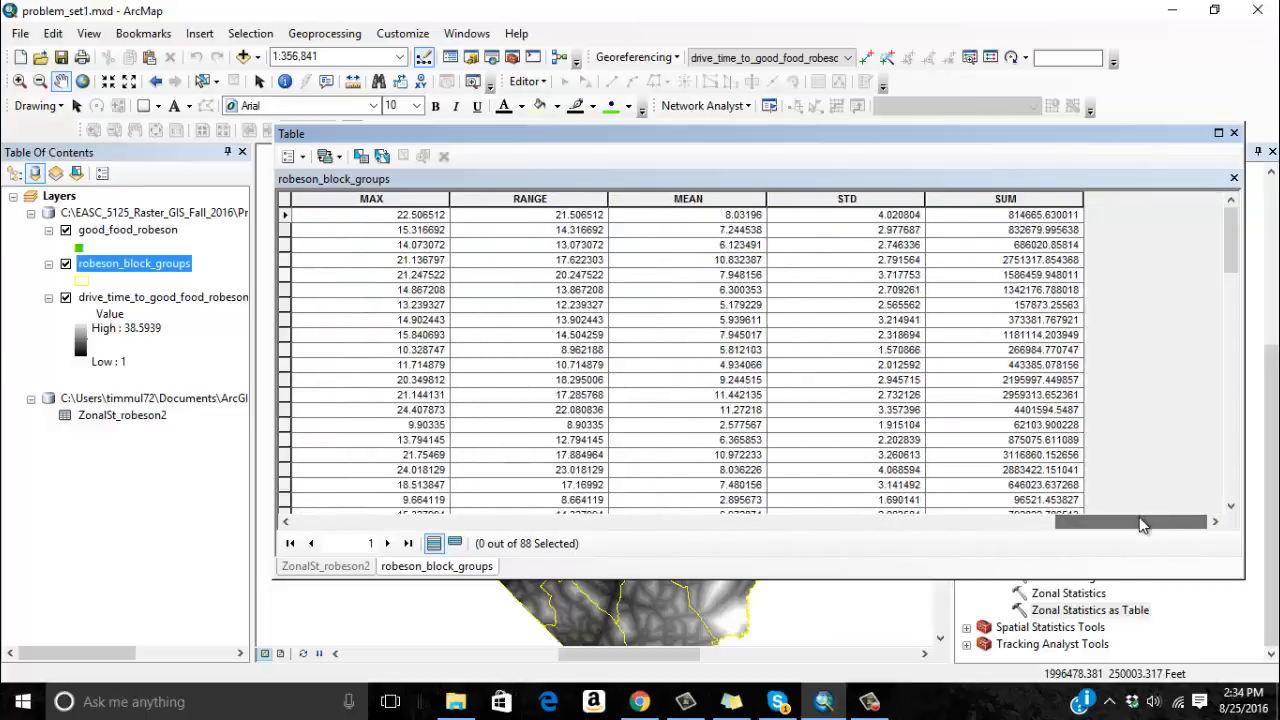
click(1234, 135)
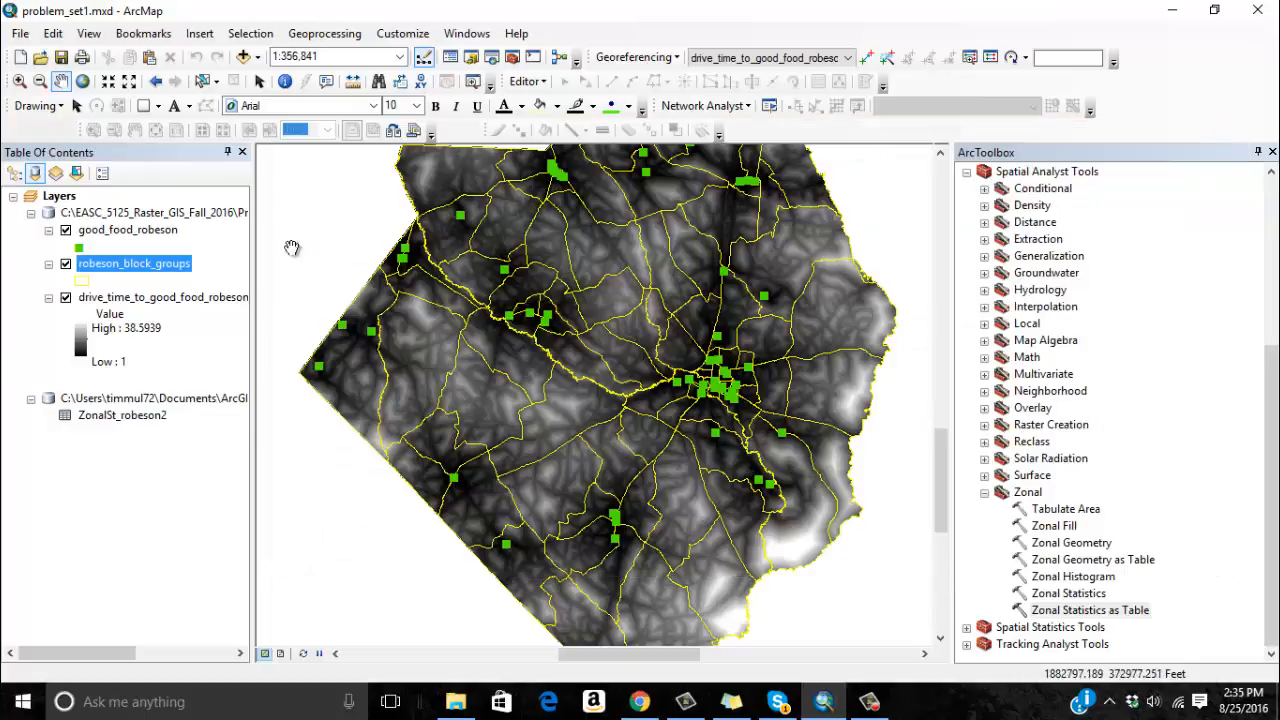
Symbolize robeson_block_groups with graduated colors by the MEAN field, keeping five Natural Breaks (Jenks) classes.
double_click(161, 267)
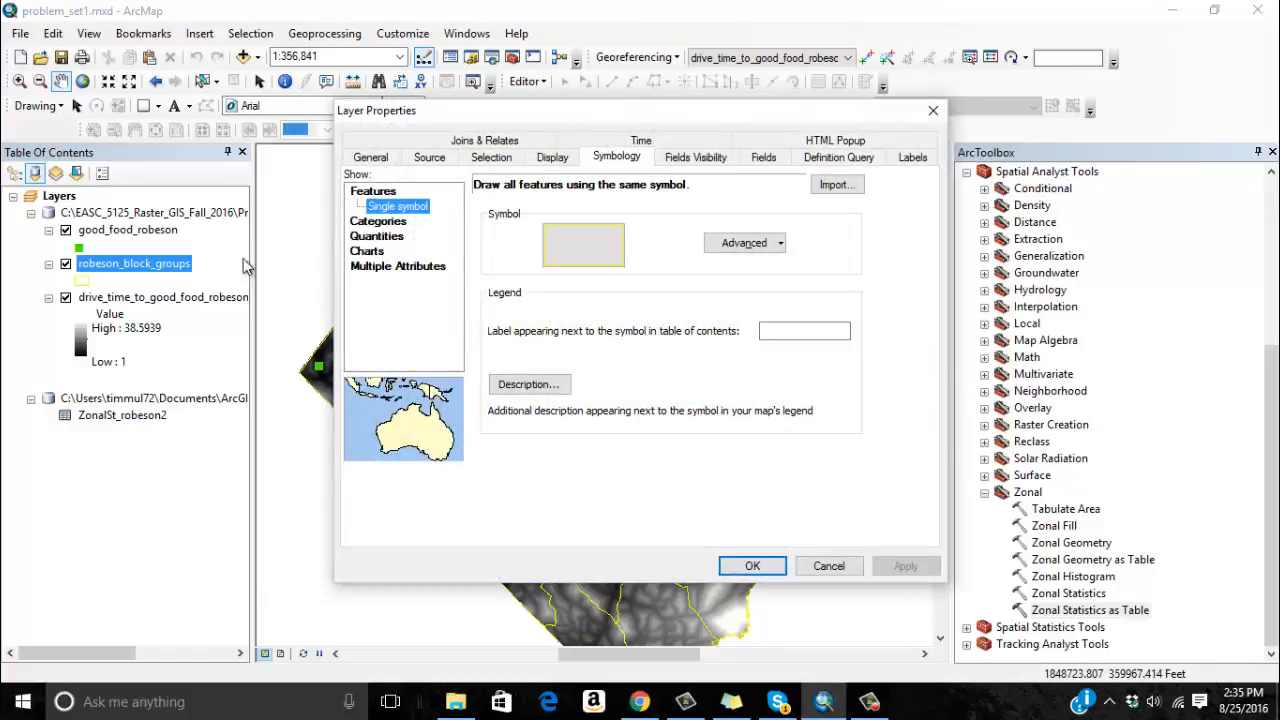
click(369, 237)
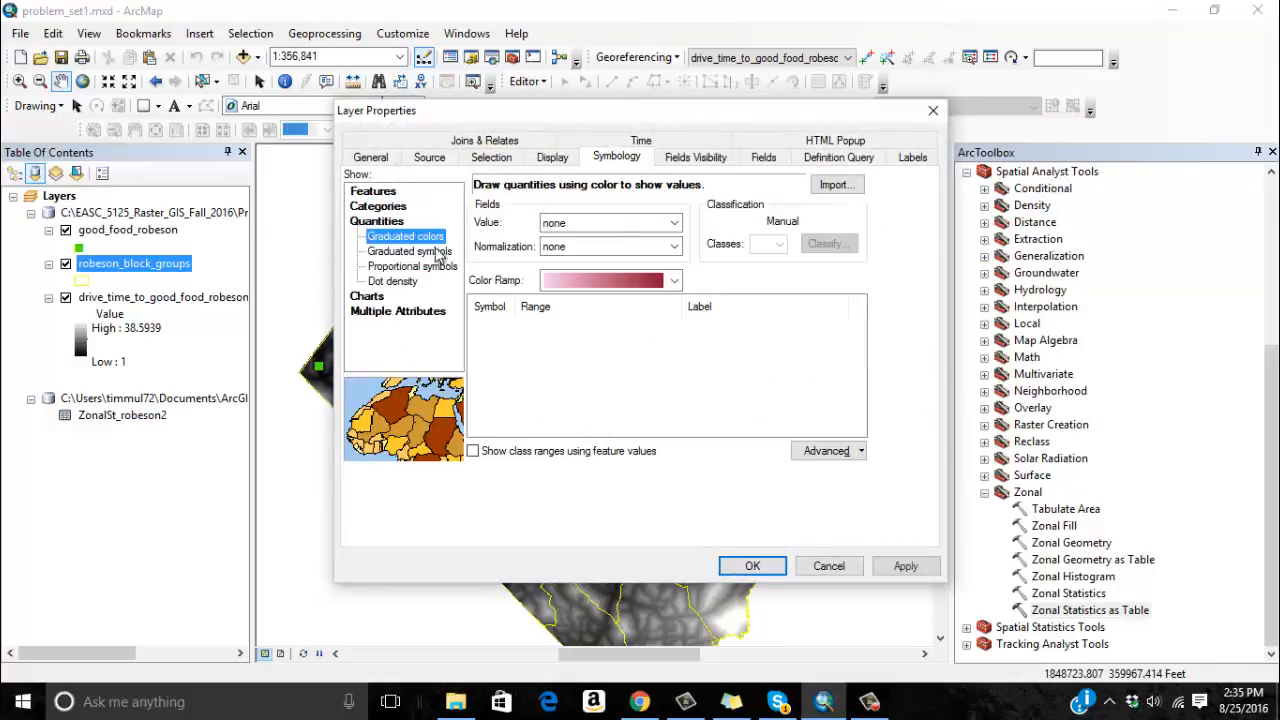
click(674, 222)
scroll(675, 288, down, 2)
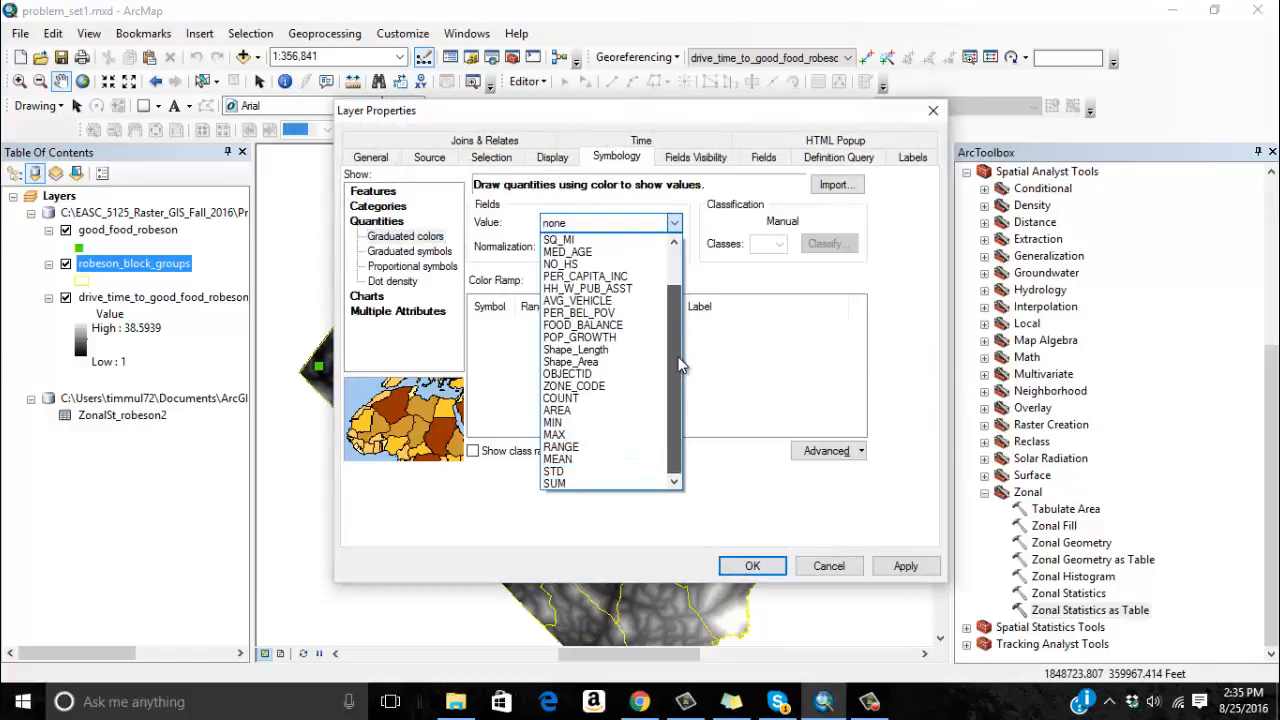
click(605, 468)
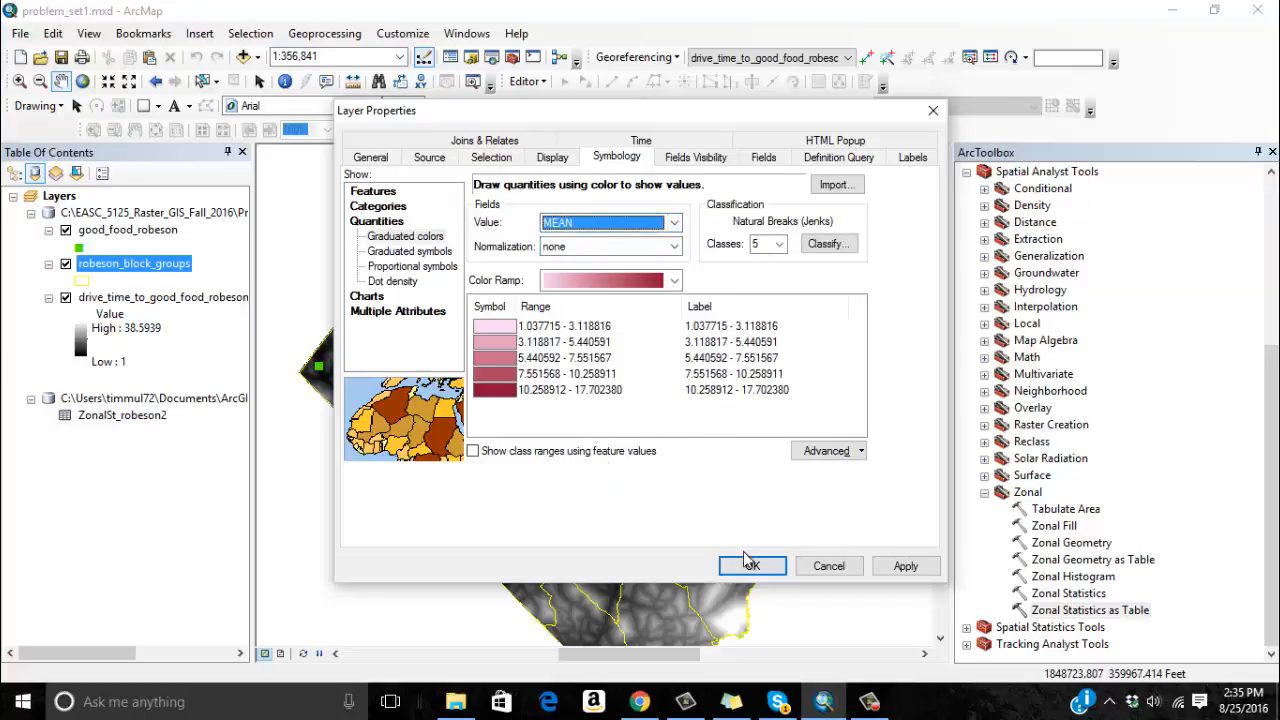
click(836, 248)
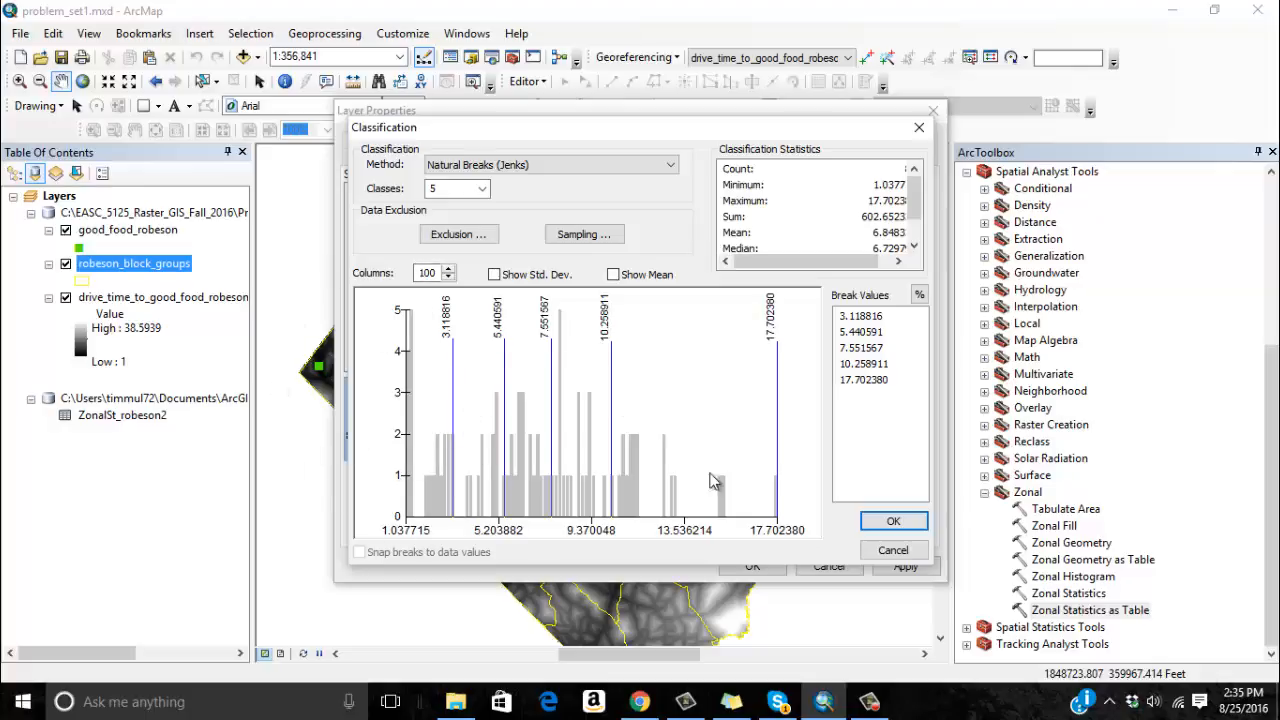
click(884, 522)
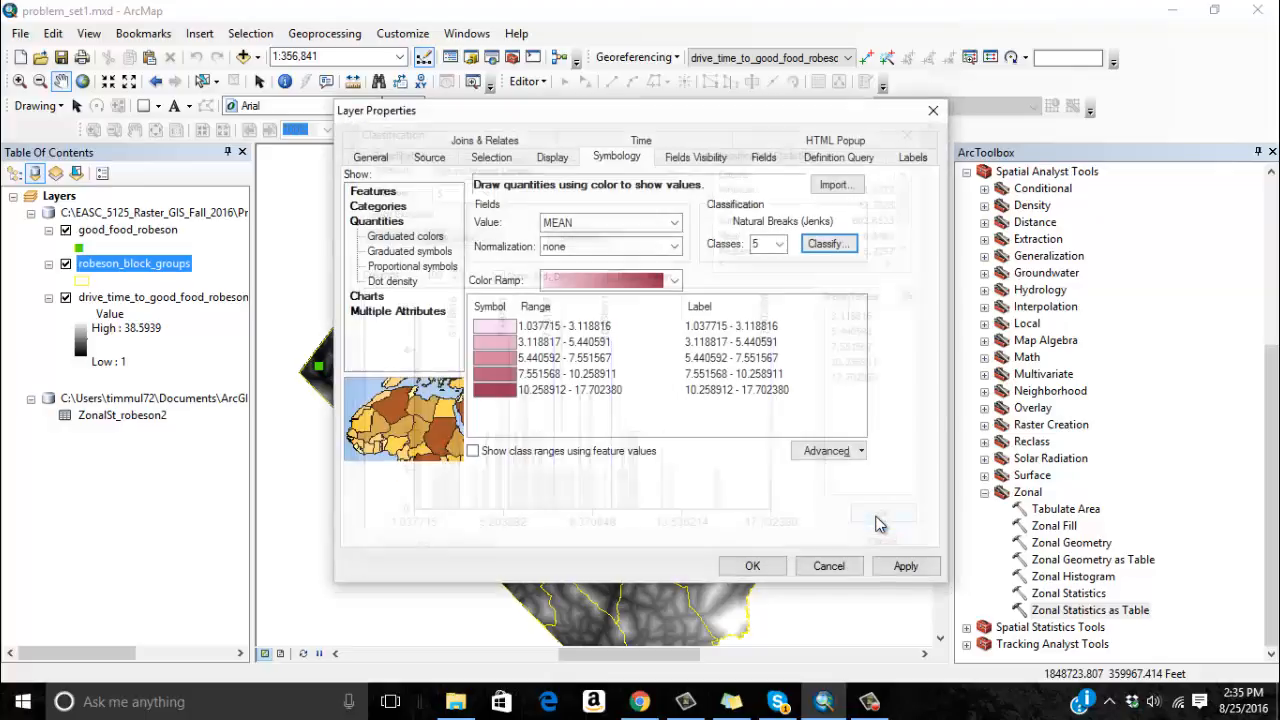
click(749, 566)
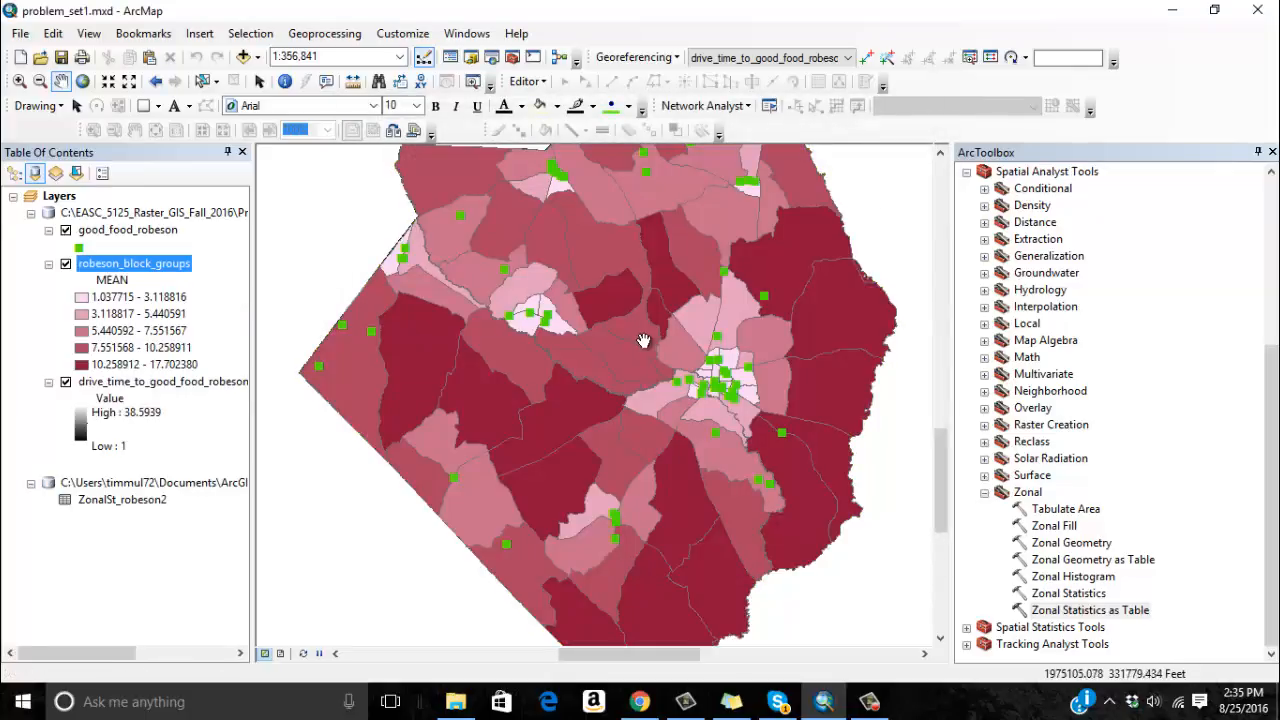
Fit the whole county in the map view, centered, at a smaller scale.
drag(645, 340, 690, 360)
click(39, 81)
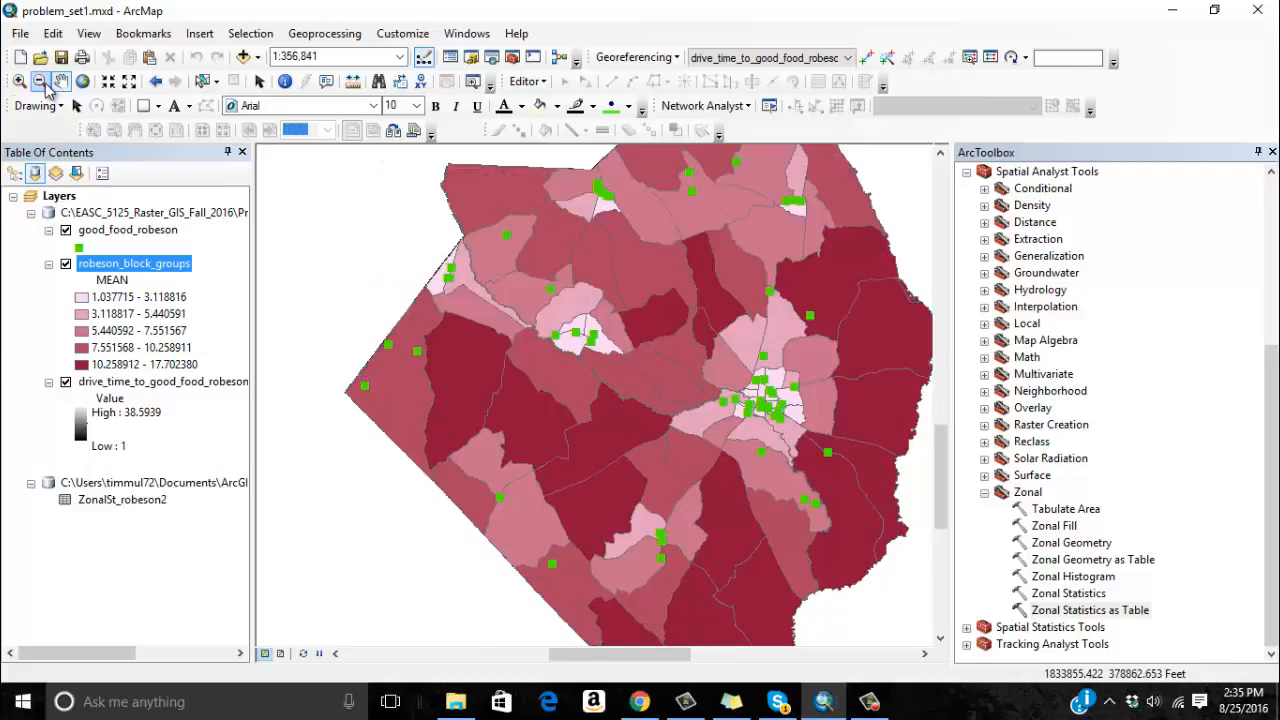
drag(423, 196, 882, 531)
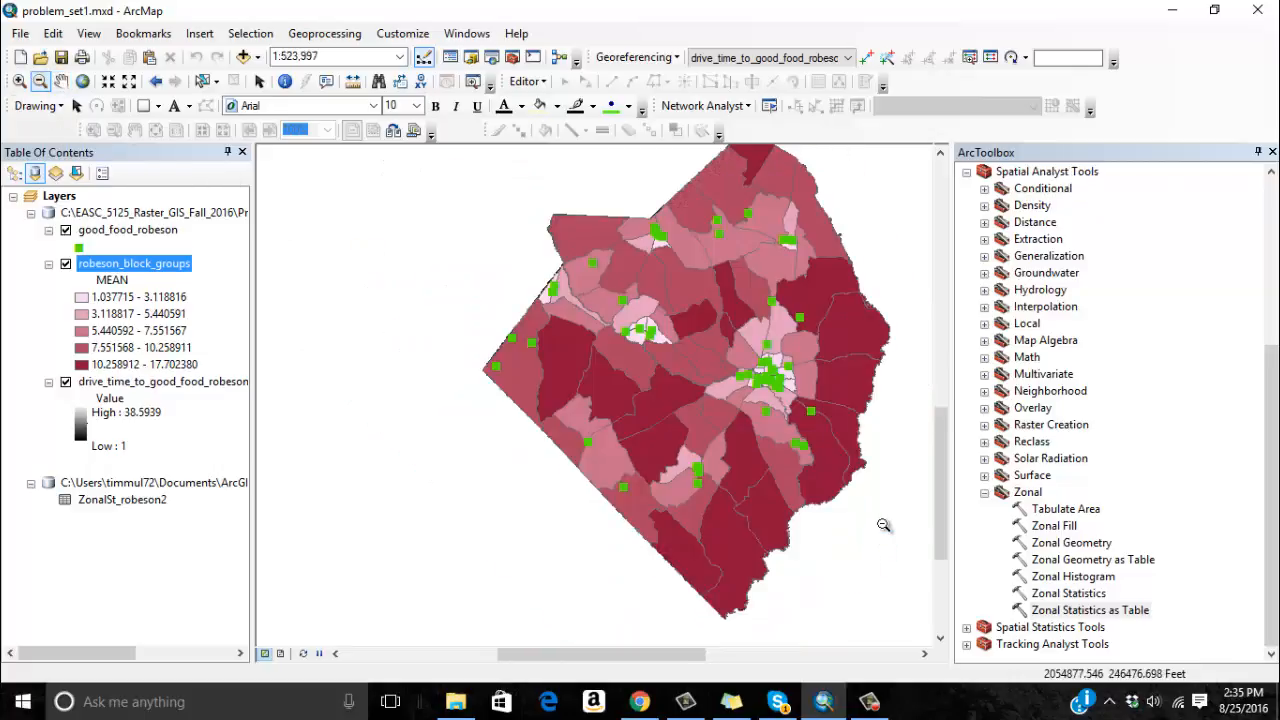
click(61, 81)
drag(617, 247, 529, 294)
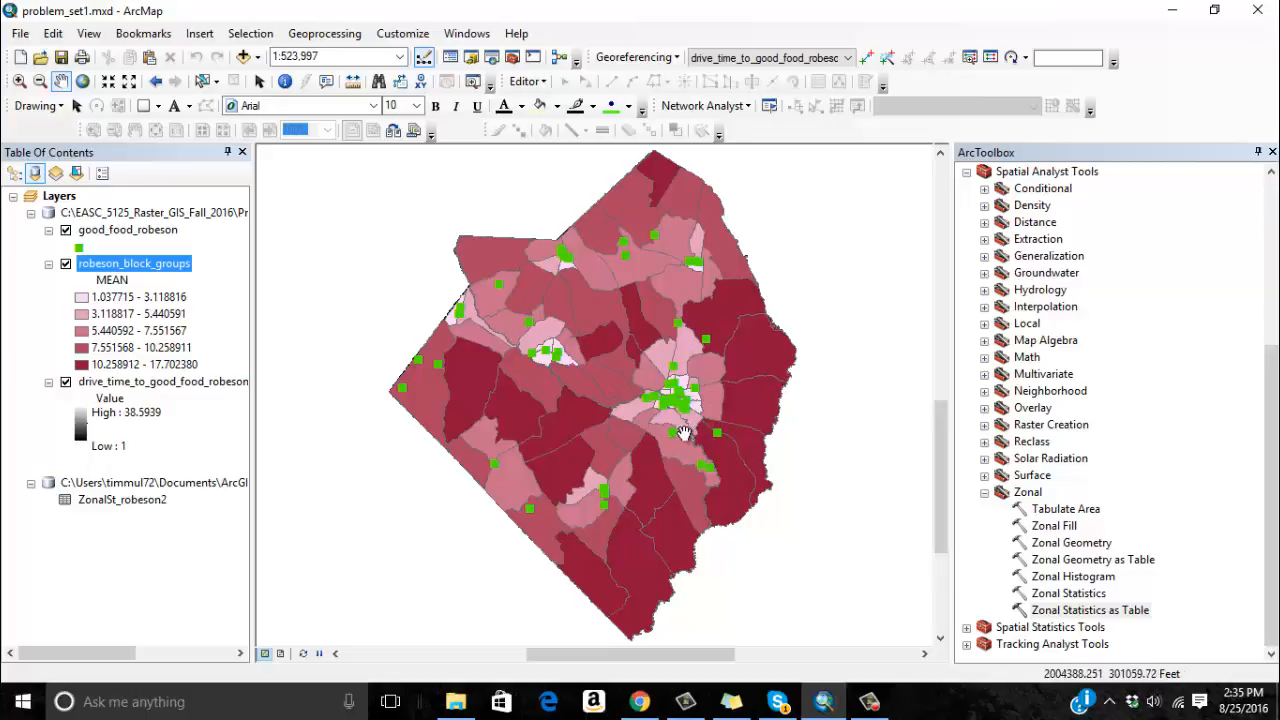
Reopen the robeson_block_groups attribute table and examine its demographic and economic fields alongside the joined MEAN drive time.
right_click(168, 262)
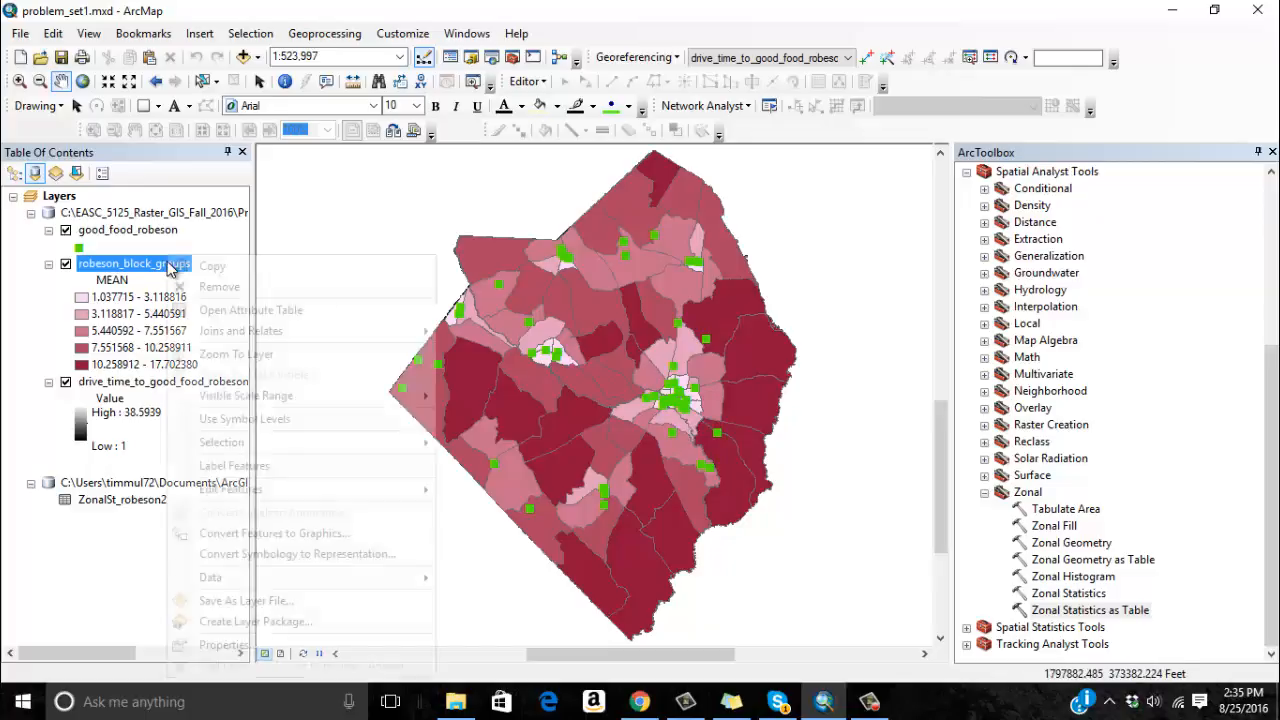
click(228, 316)
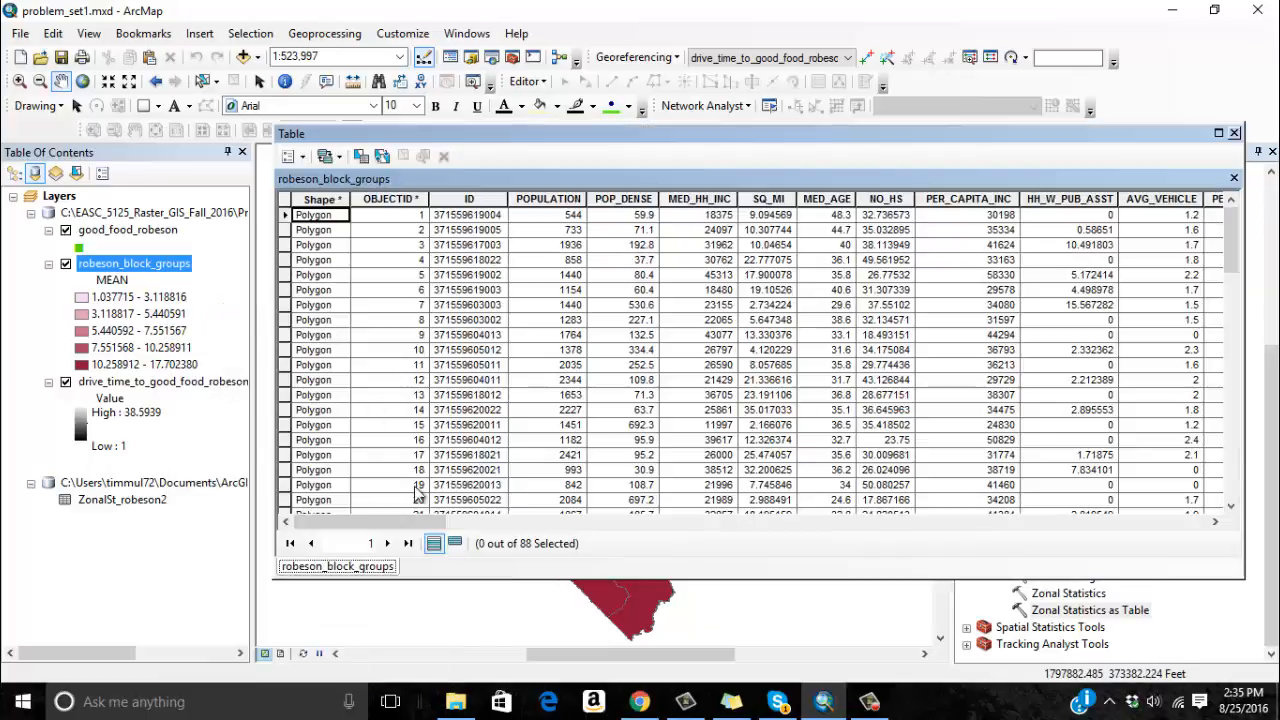
drag(389, 521, 506, 521)
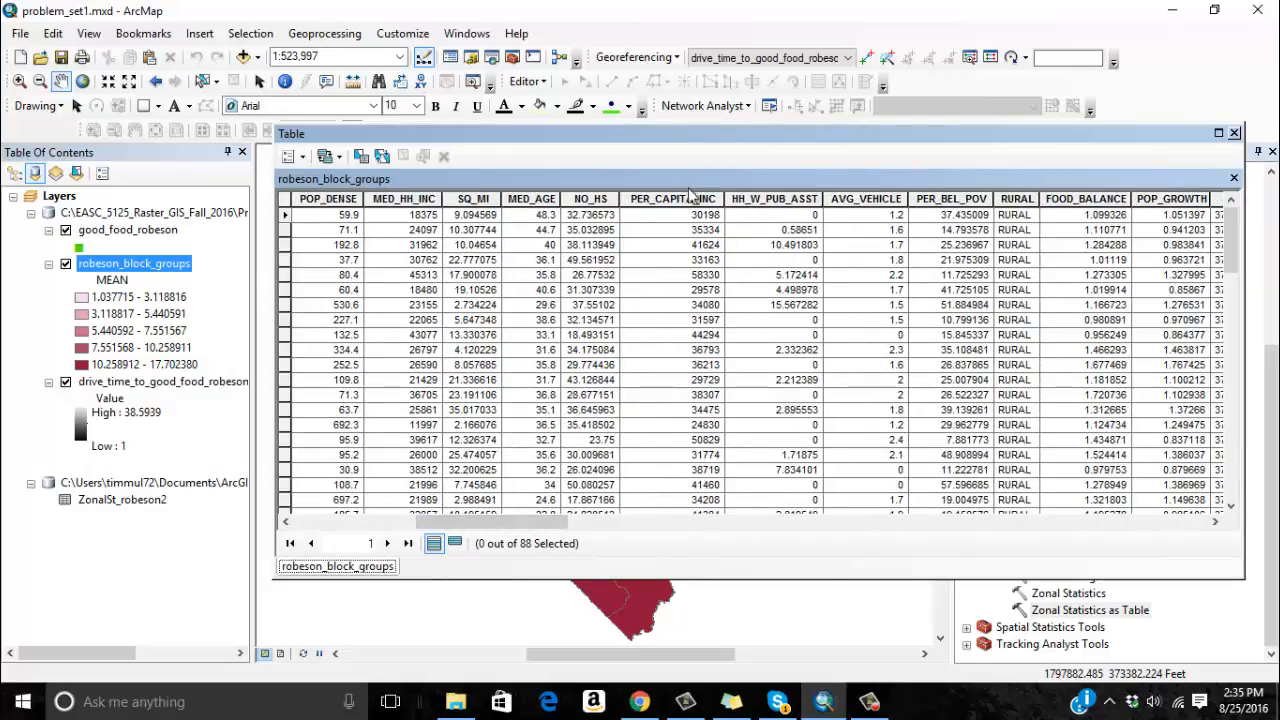
drag(540, 521, 1088, 500)
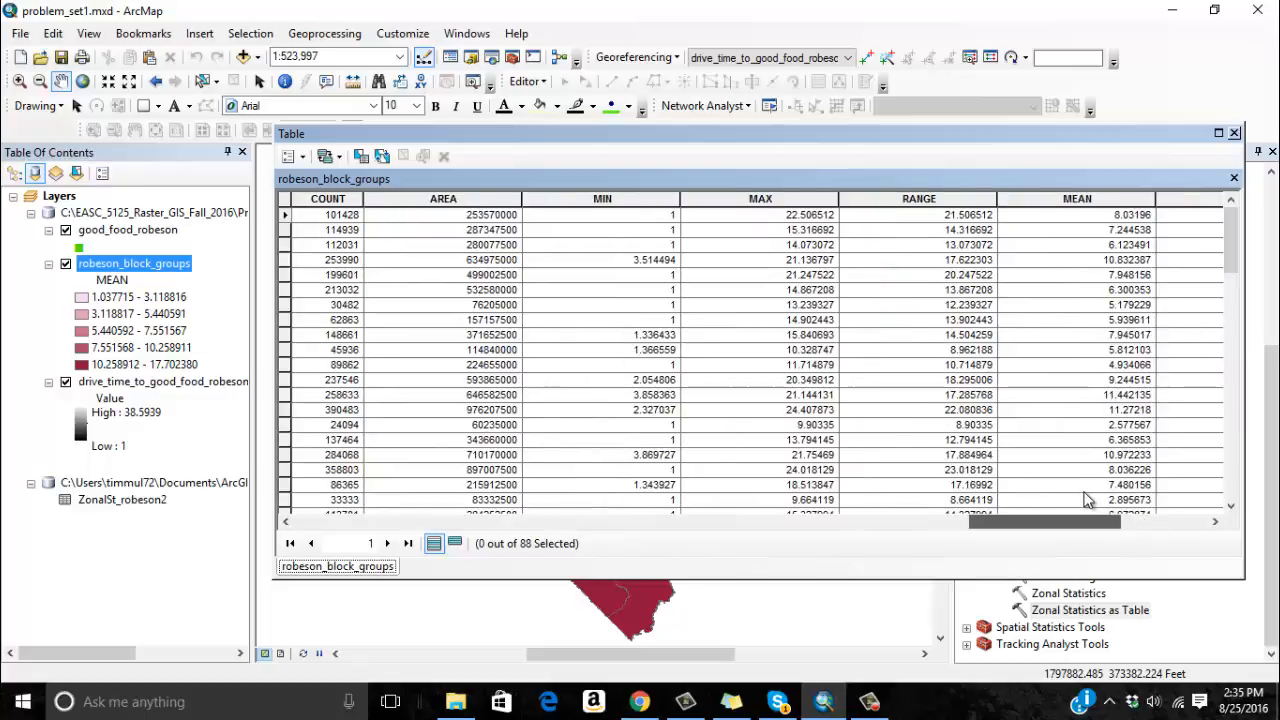
click(940, 521)
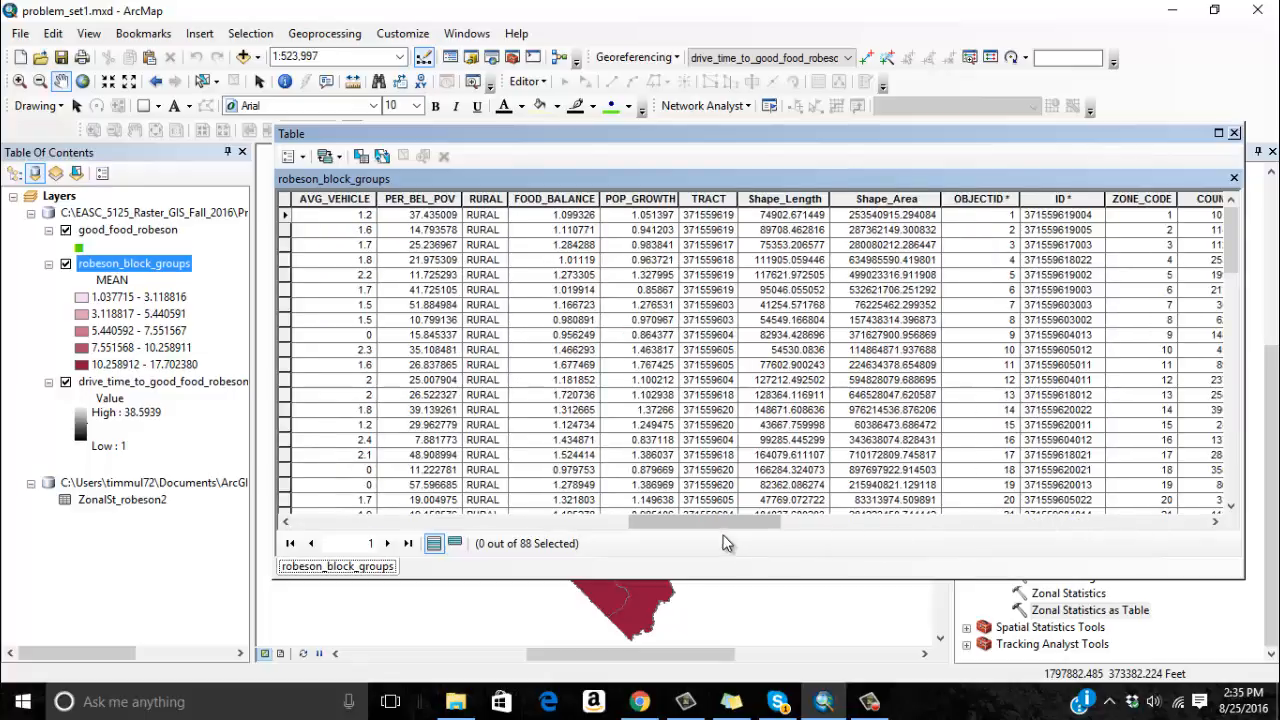
drag(711, 522, 615, 521)
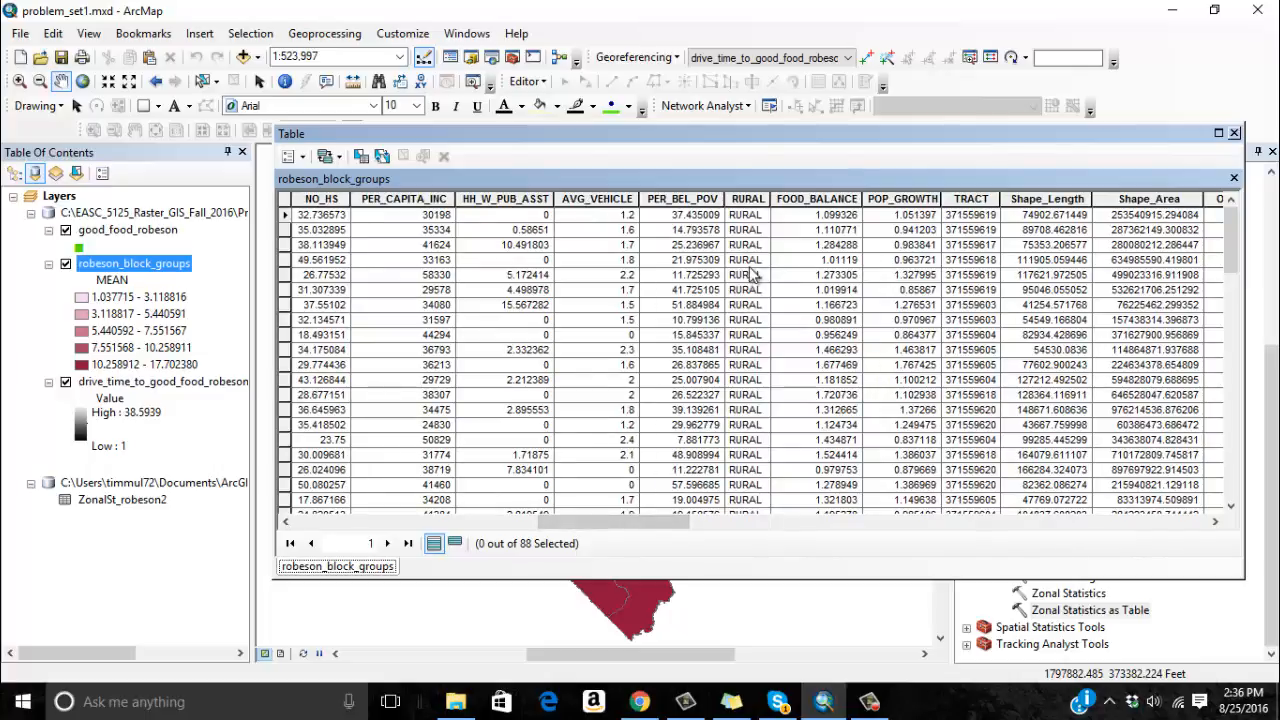
Review the population, income and age fields in the robeson_block_groups attribute table, and close the table window.
drag(621, 520, 459, 521)
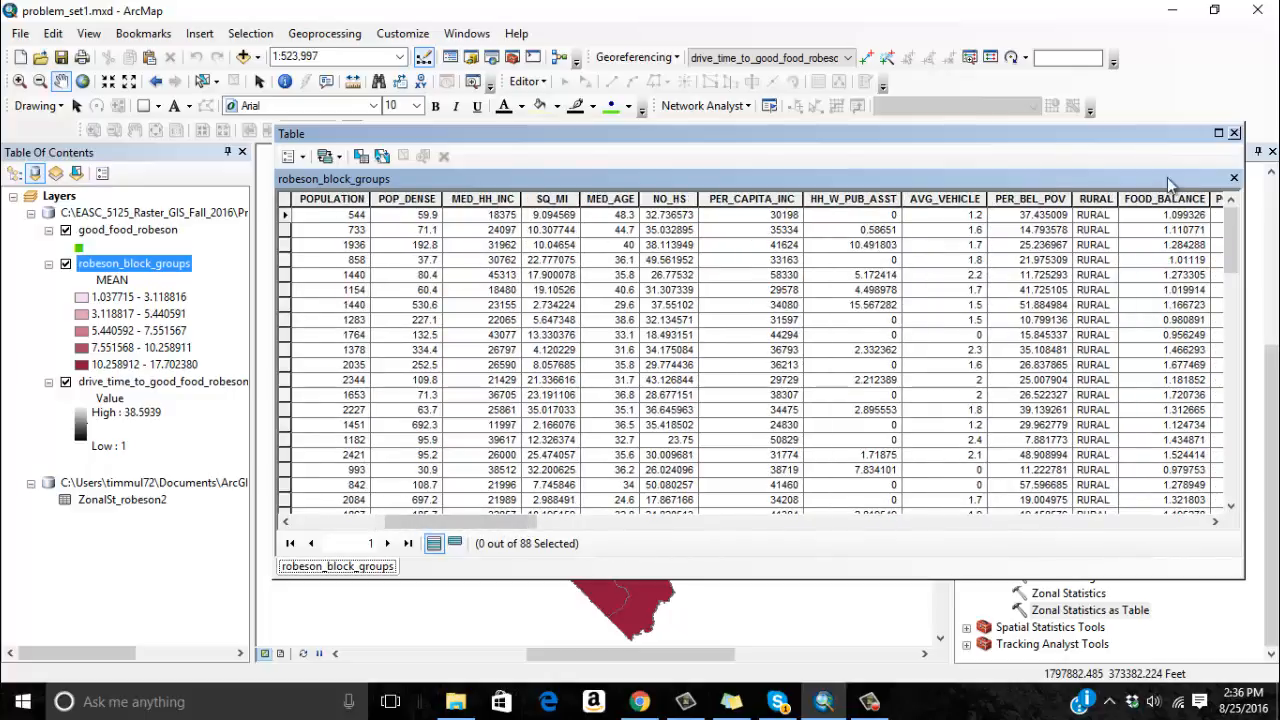
click(1234, 134)
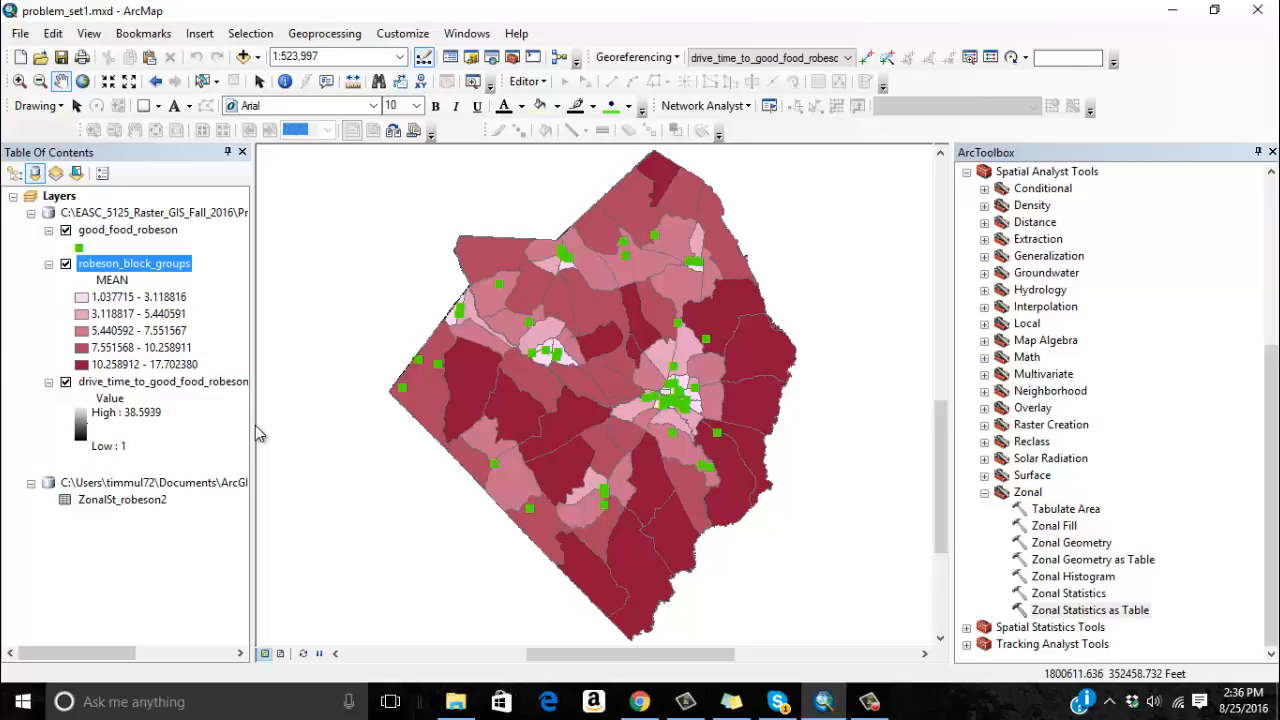
Symbolize robeson_block_groups by the STD field to map the variation in drive time within each block group.
double_click(161, 264)
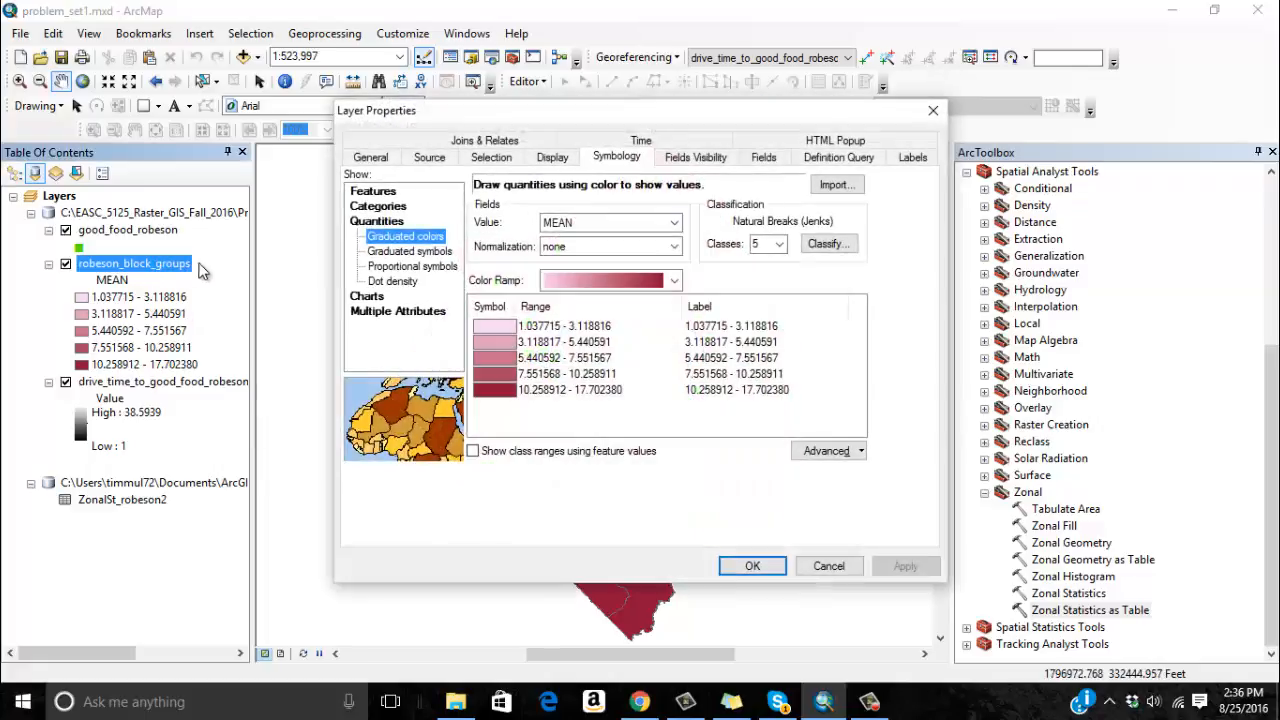
click(675, 223)
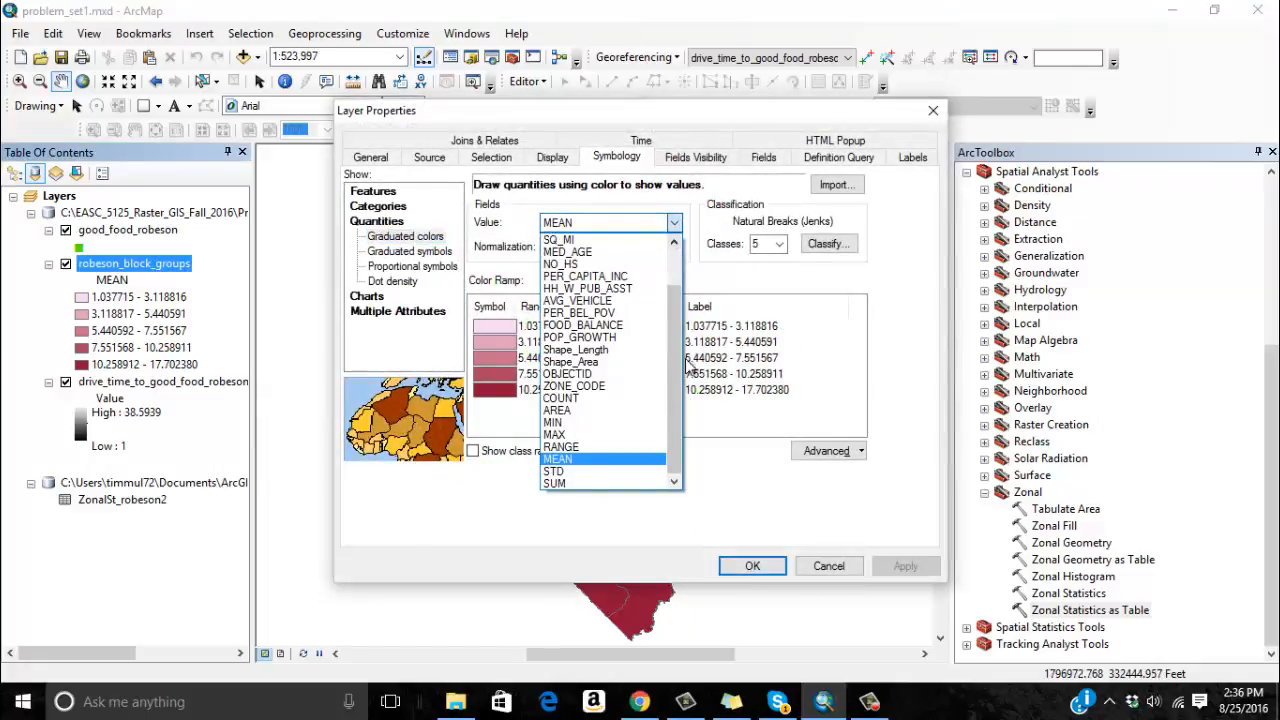
click(600, 480)
click(745, 566)
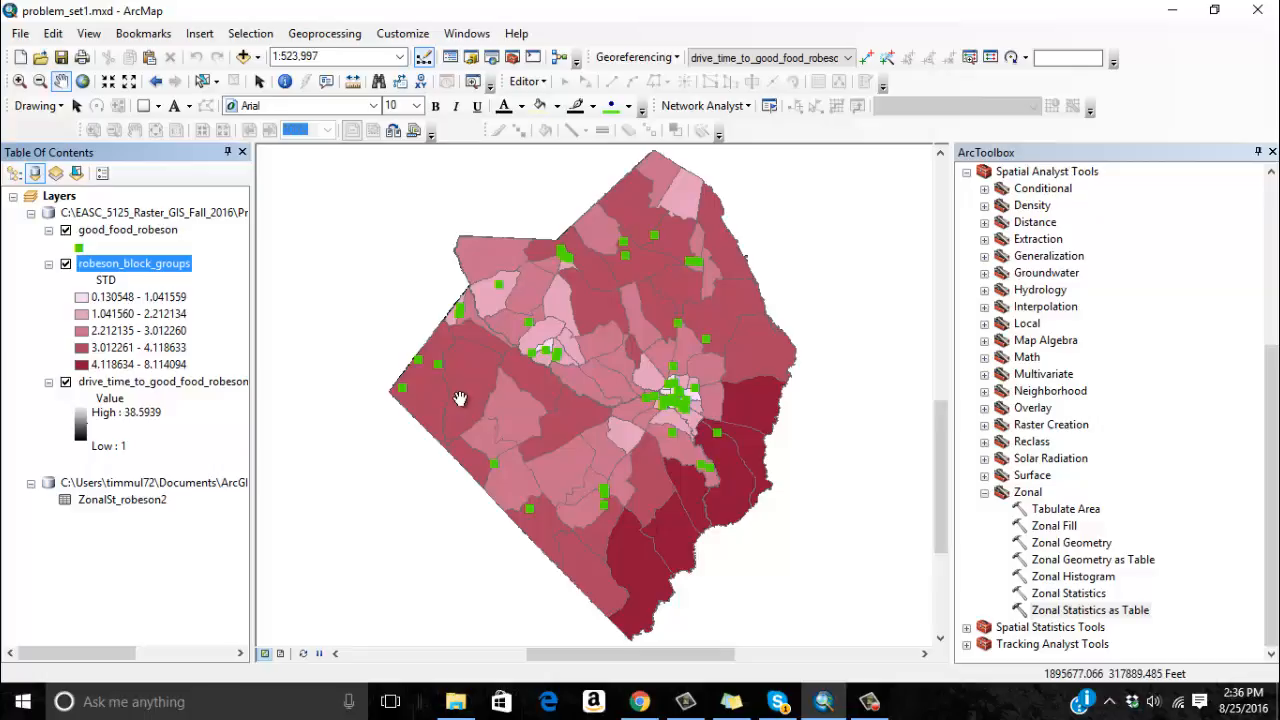
Change the graduated color value field of robeson_block_groups to MAX to map the longest drive times.
click(130, 264)
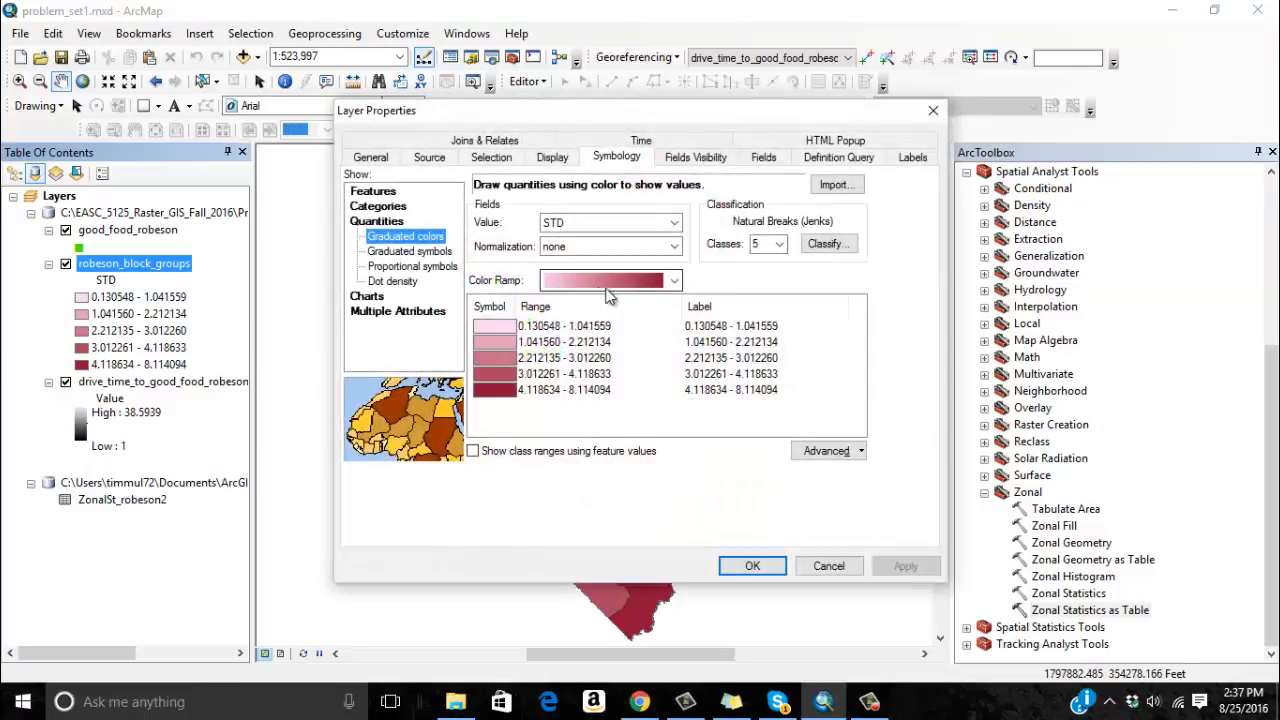
click(675, 223)
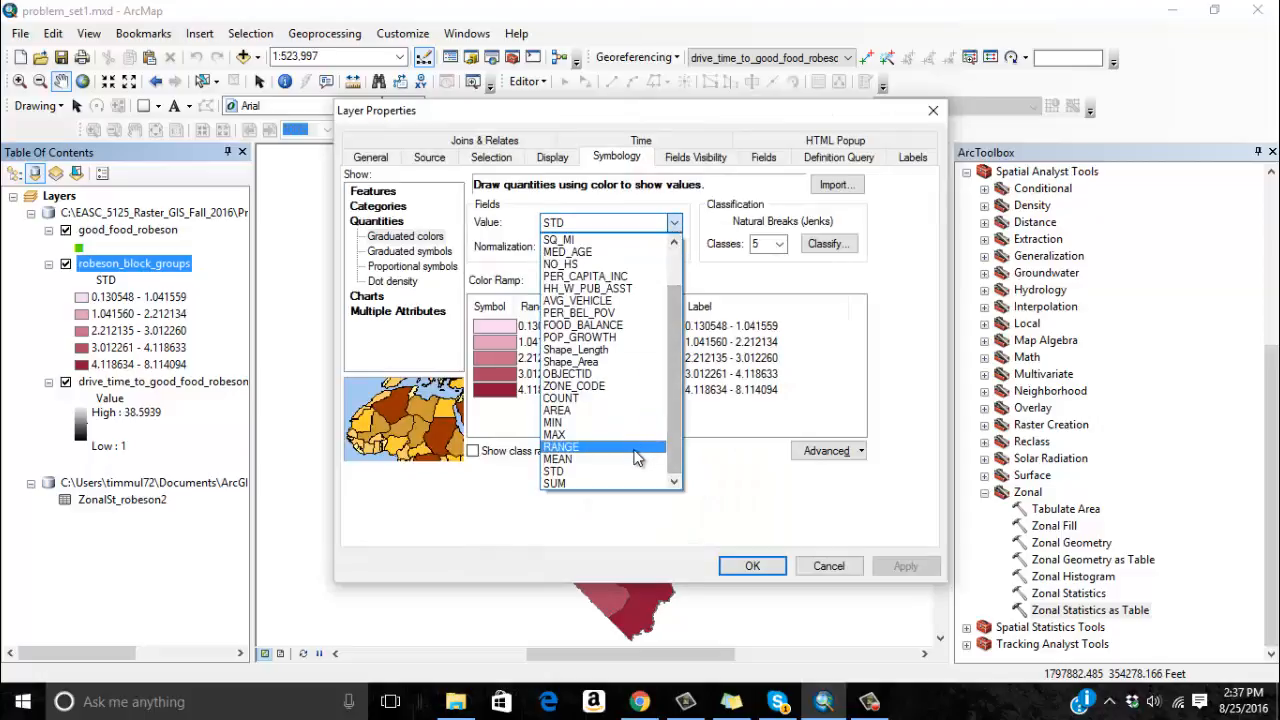
click(630, 460)
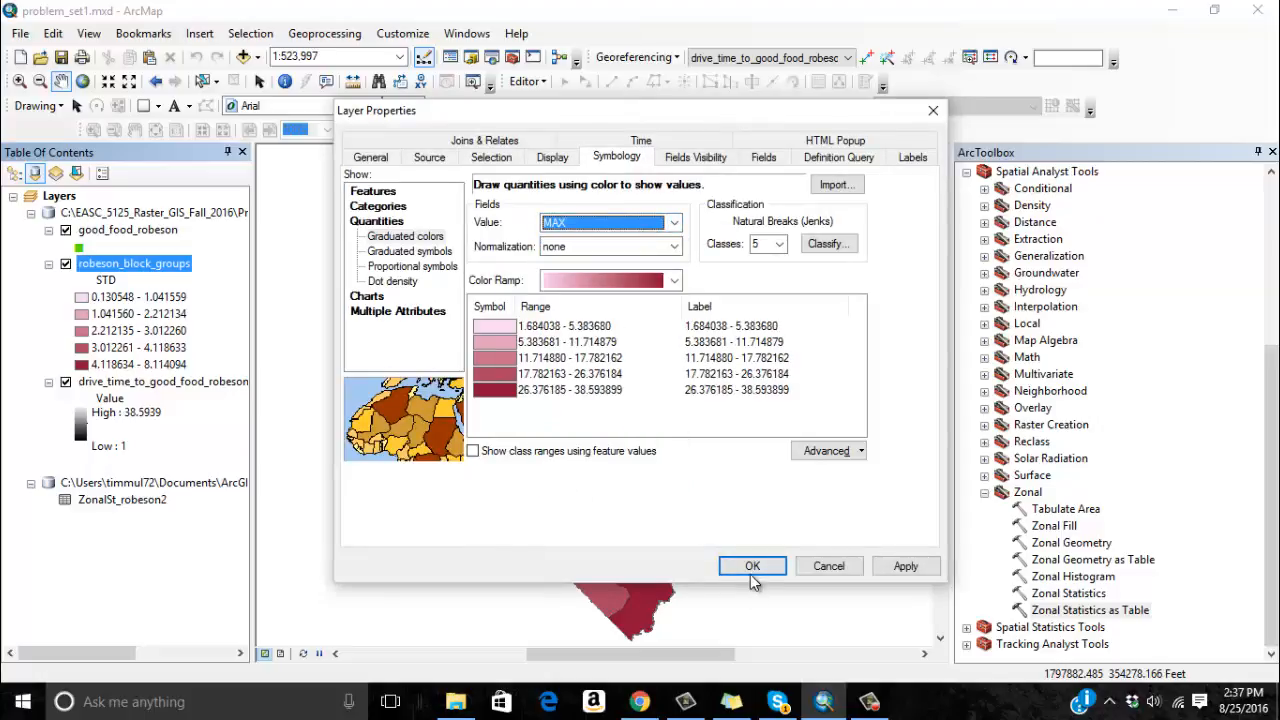
click(750, 566)
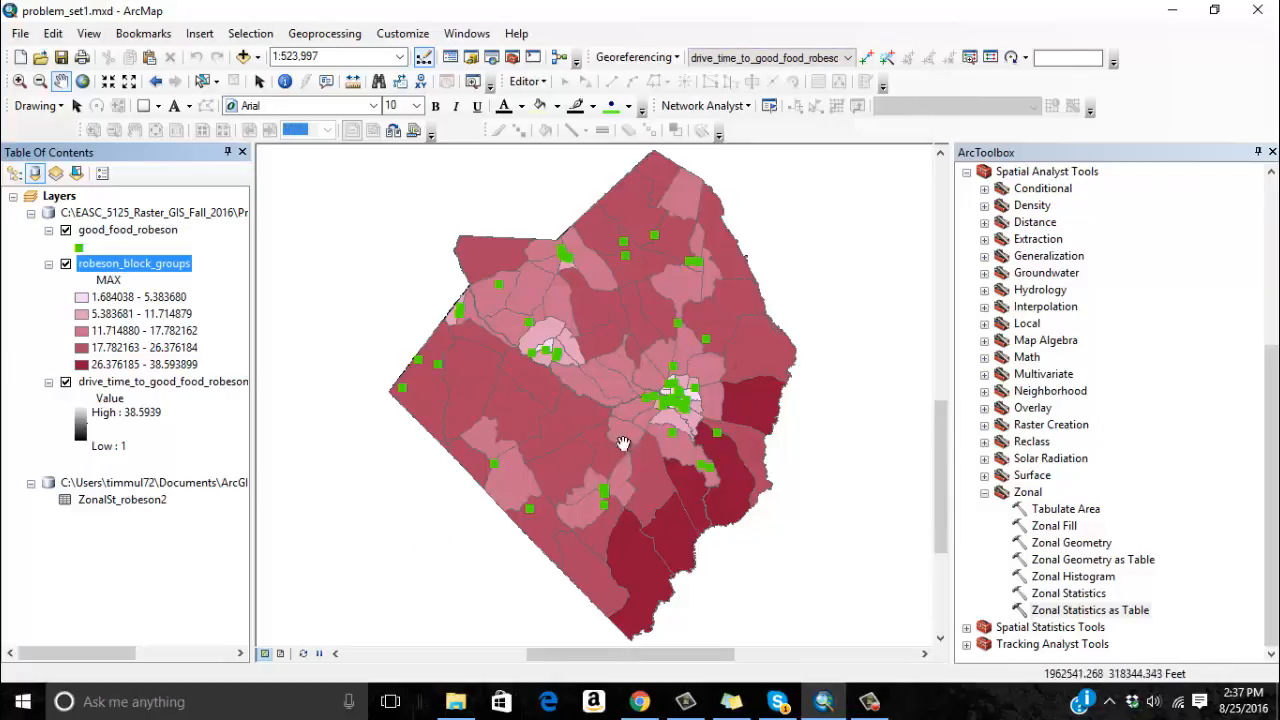
Set the graduated color value field of robeson_block_groups back to MEAN and apply it to the map.
double_click(176, 264)
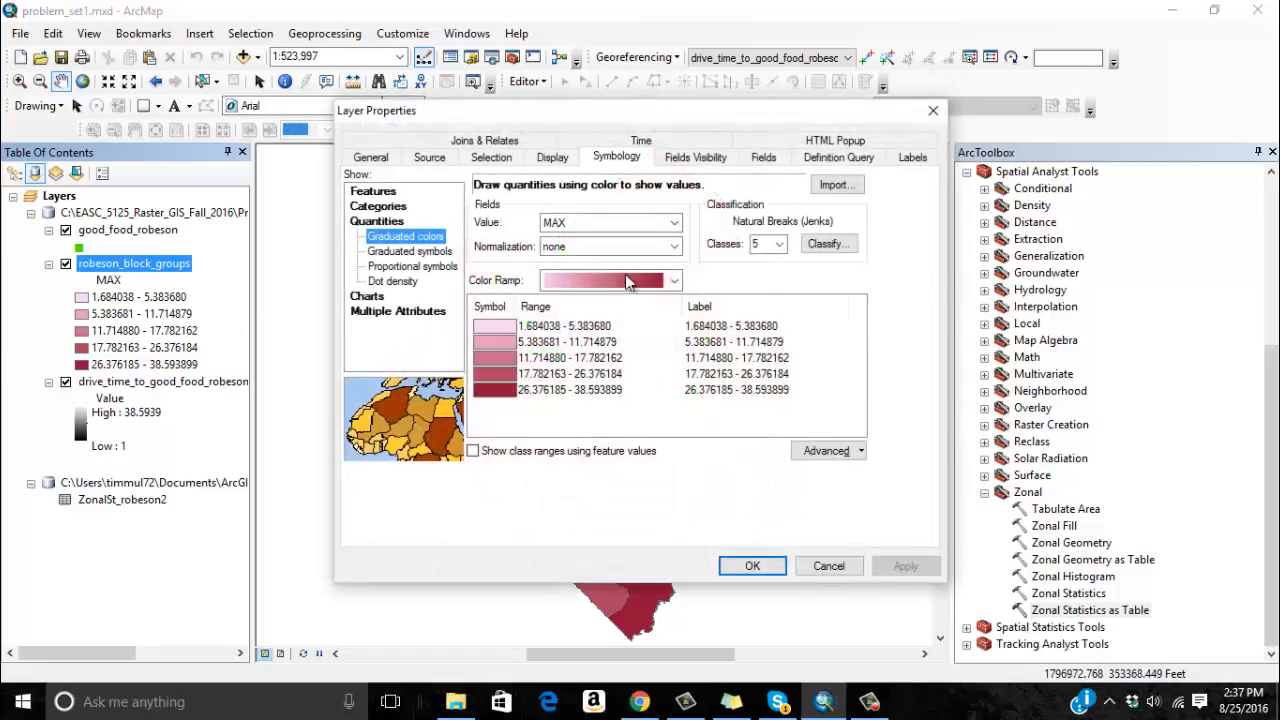
click(610, 223)
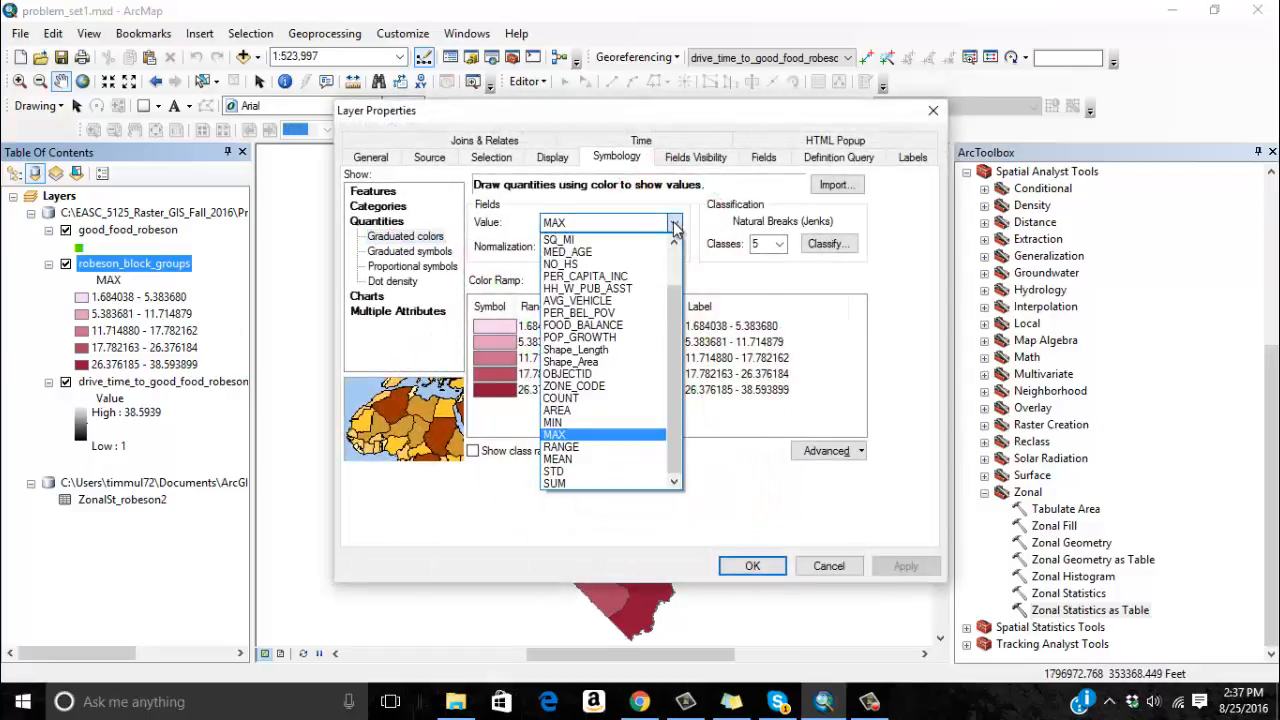
click(601, 452)
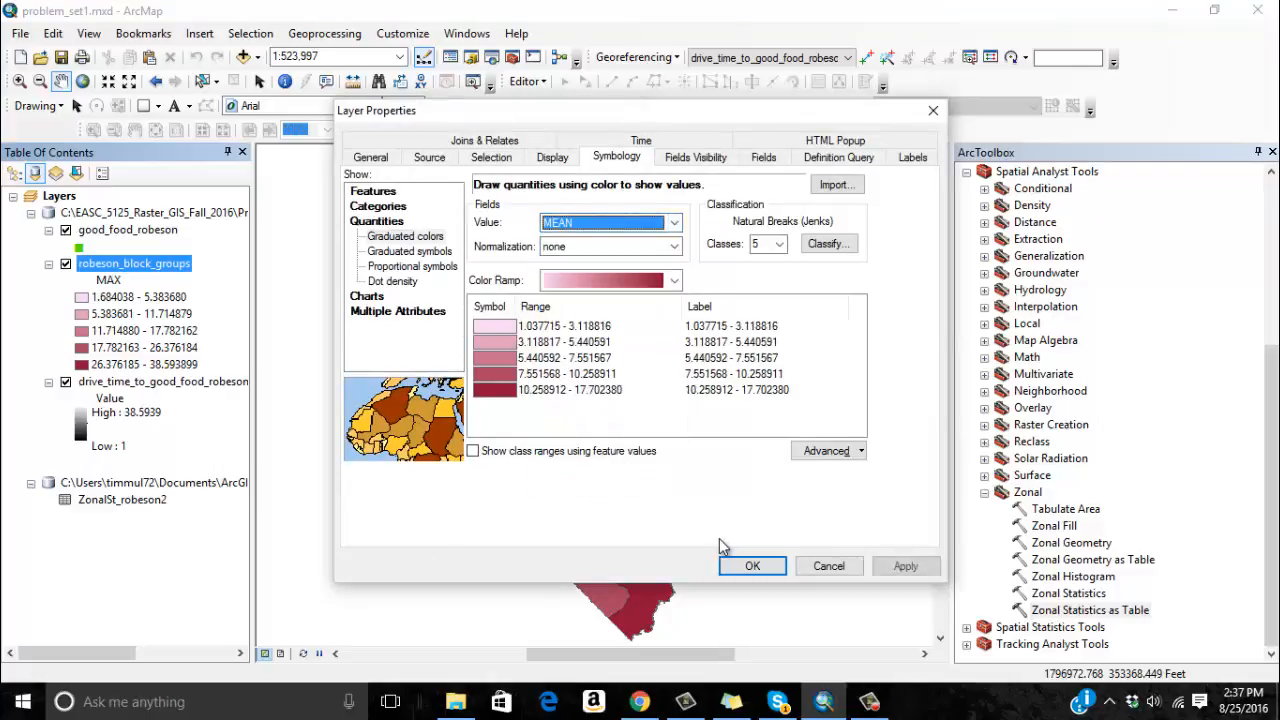
click(732, 566)
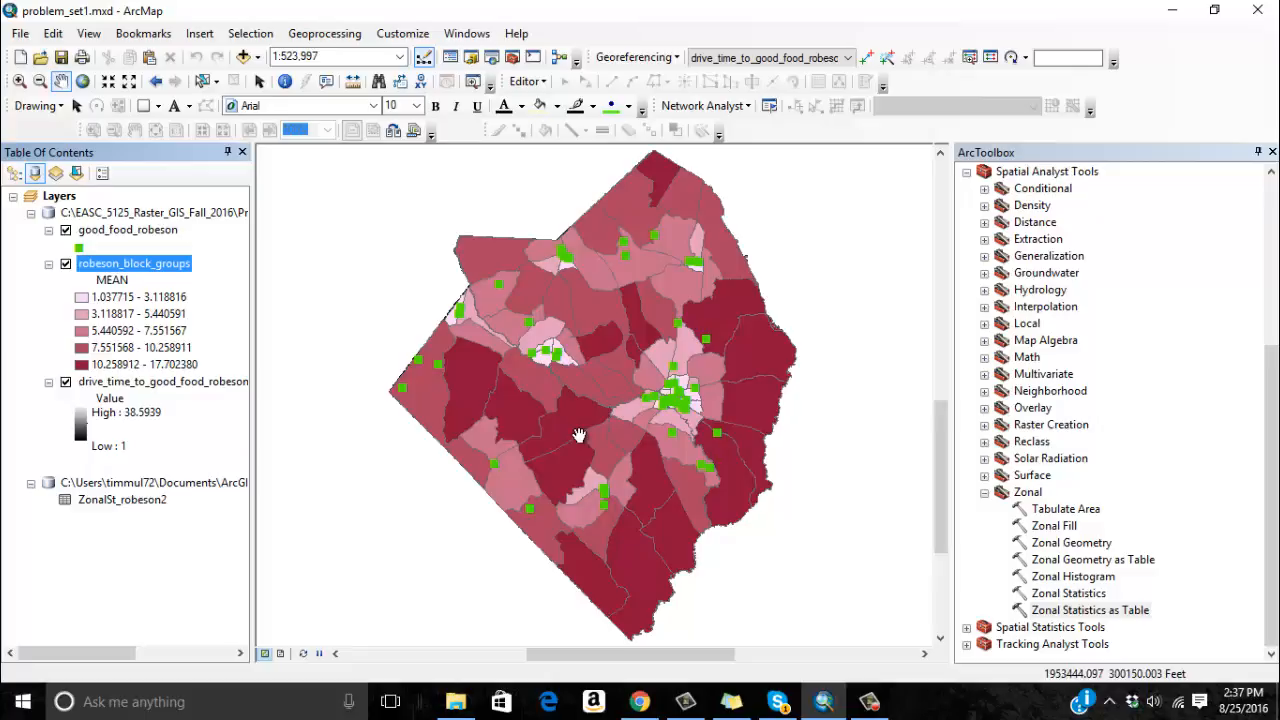
Identify the large dark block group in the western part of the county, examine all its attributes through ZONE_CODE, and close the results.
click(285, 81)
click(464, 371)
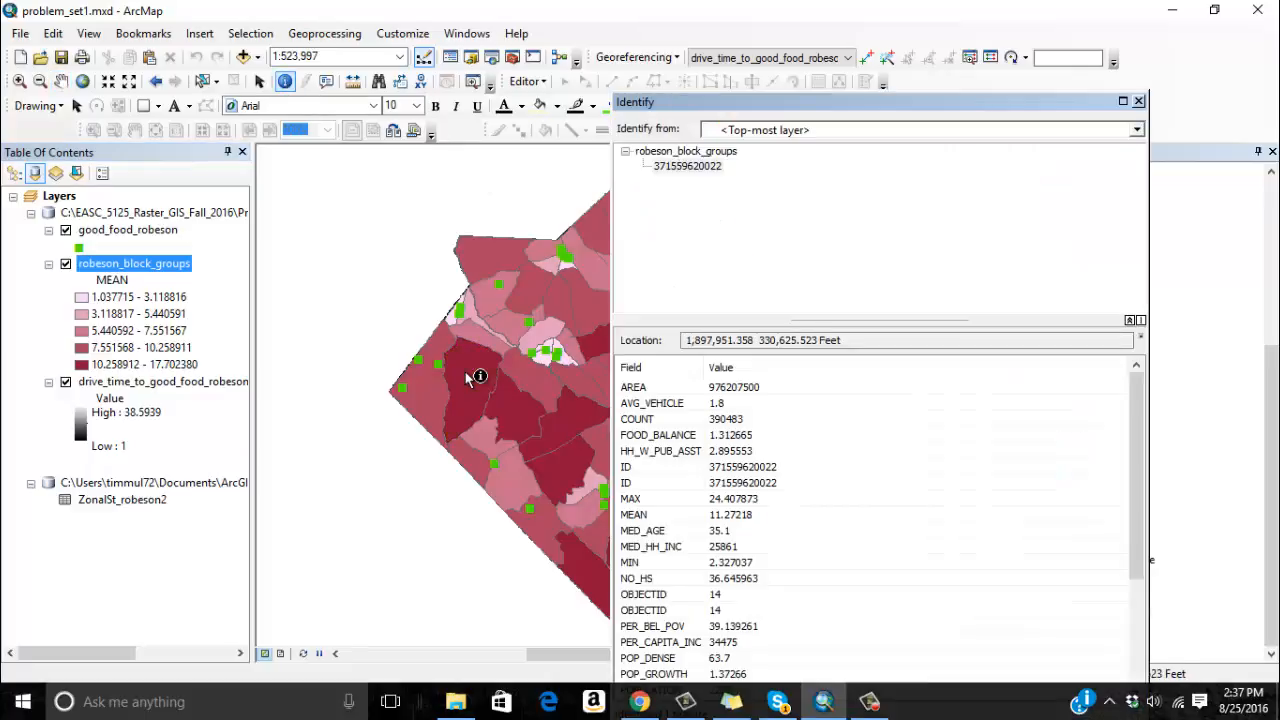
drag(758, 105, 422, 15)
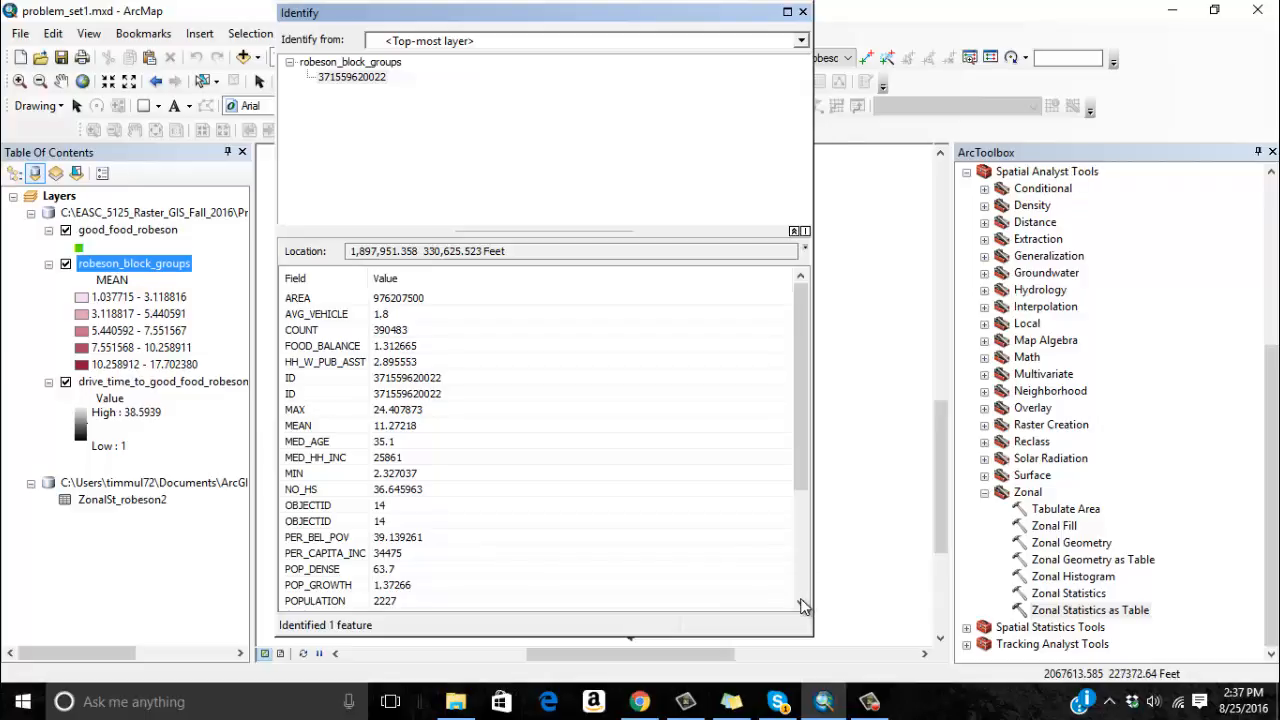
click(802, 12)
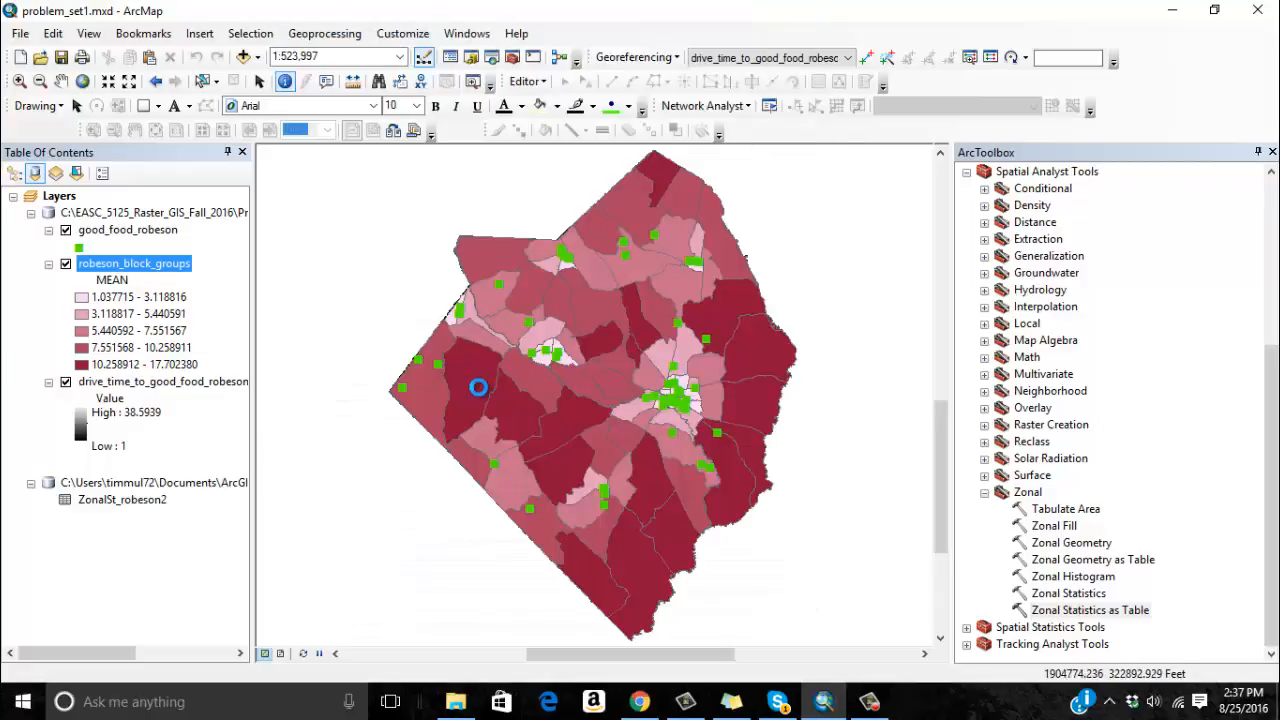
click(467, 404)
scroll(805, 420, down, 1)
scroll(805, 446, down, 3)
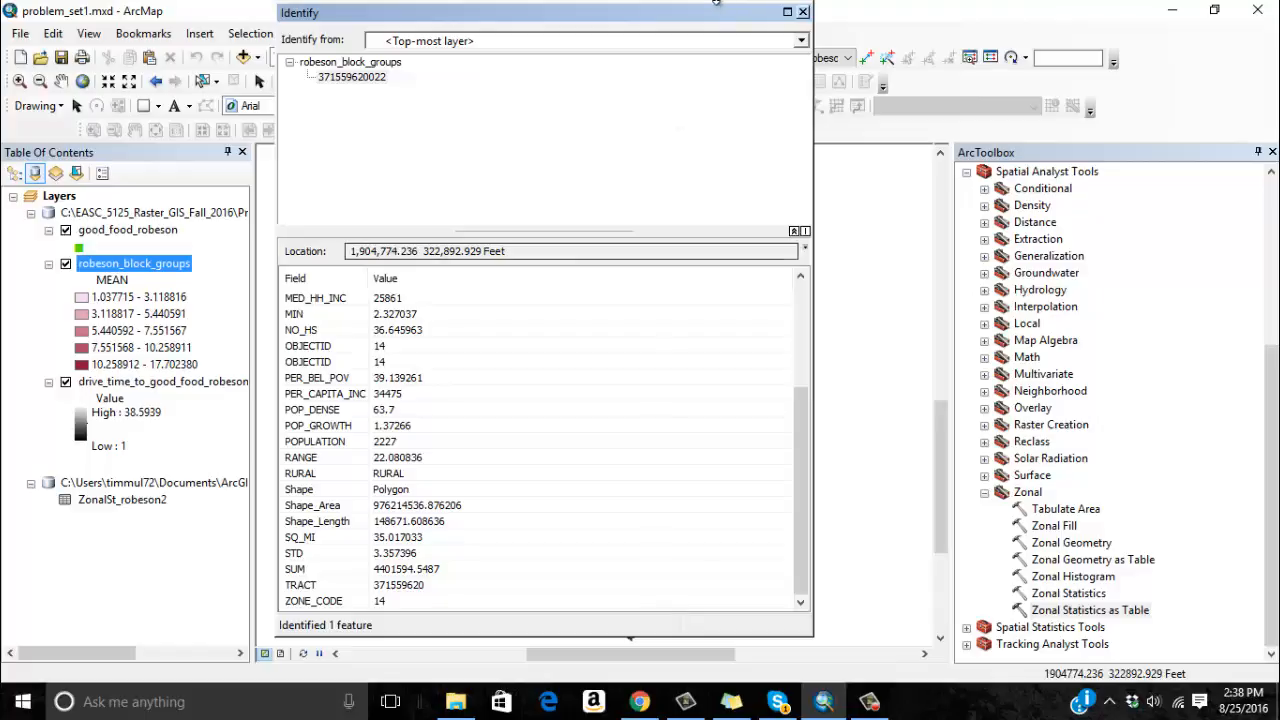
click(803, 13)
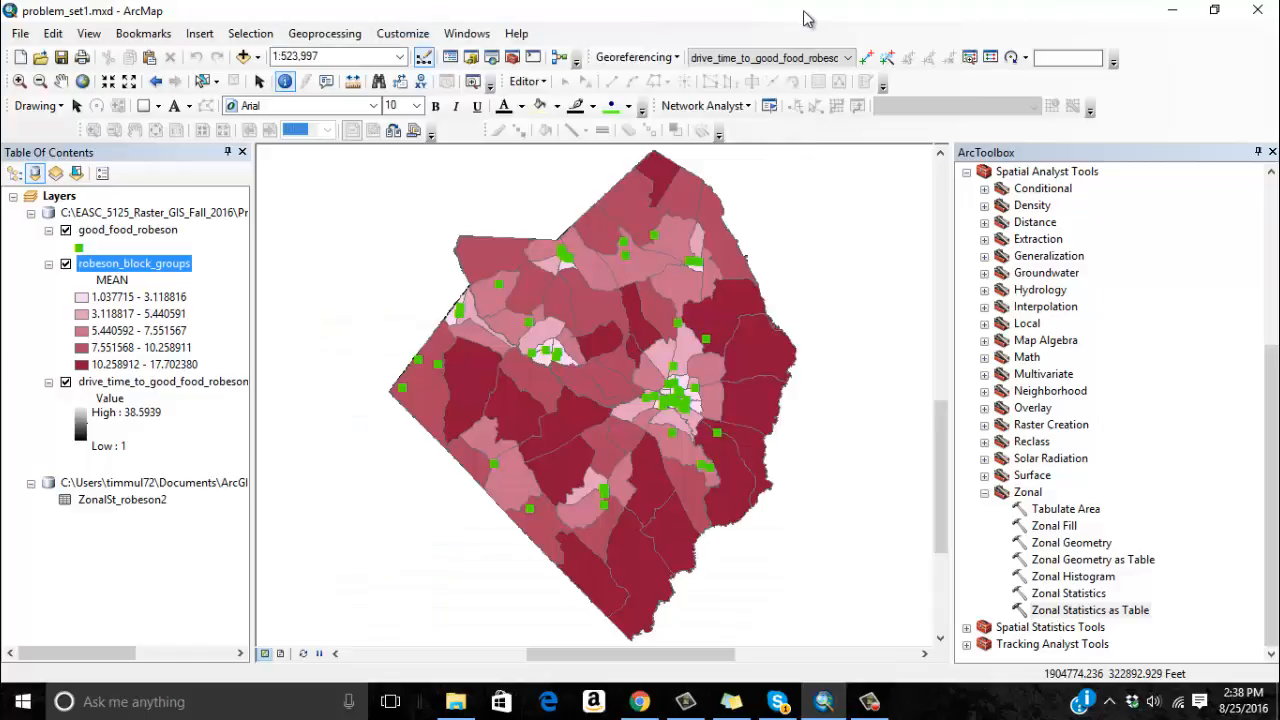